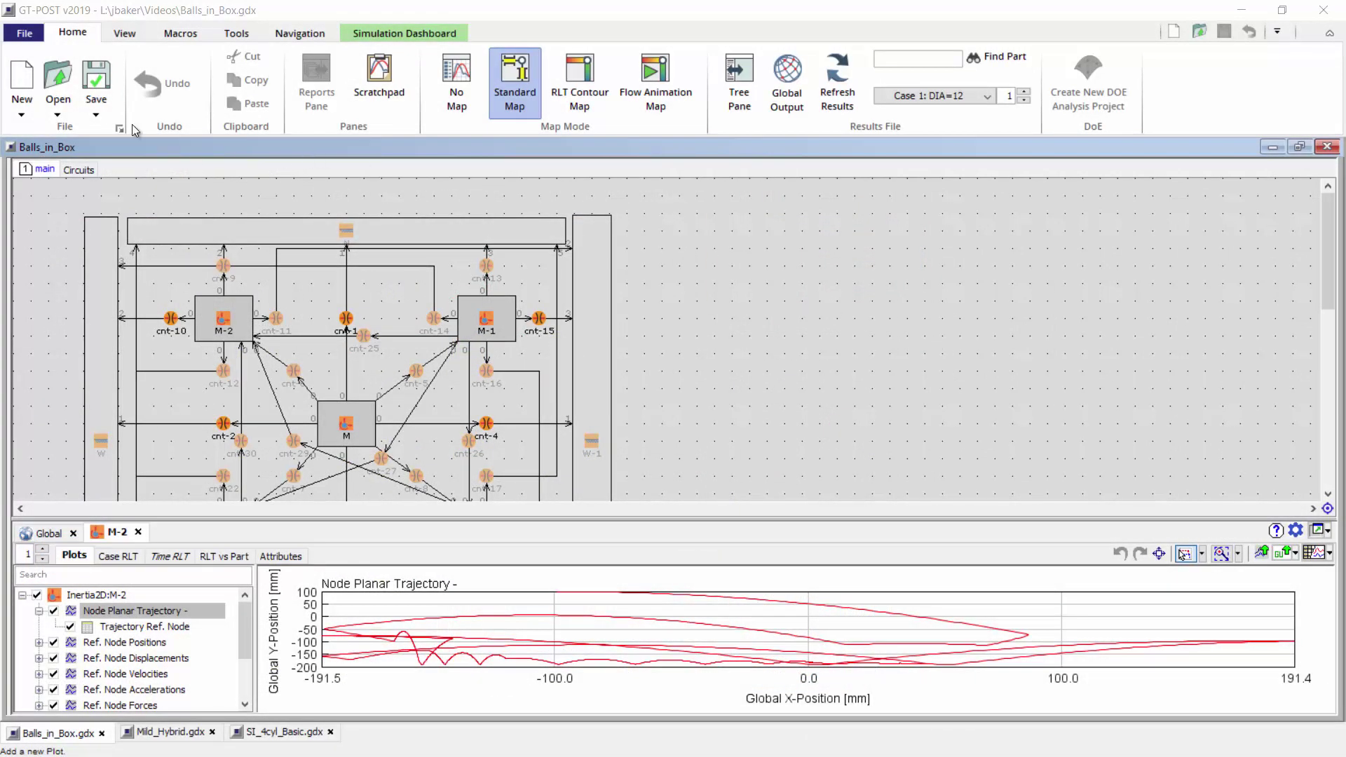
# Step: Create New Report File 4 and pick New Group4 under New Folder as the target group
pyautogui.click(22, 77)
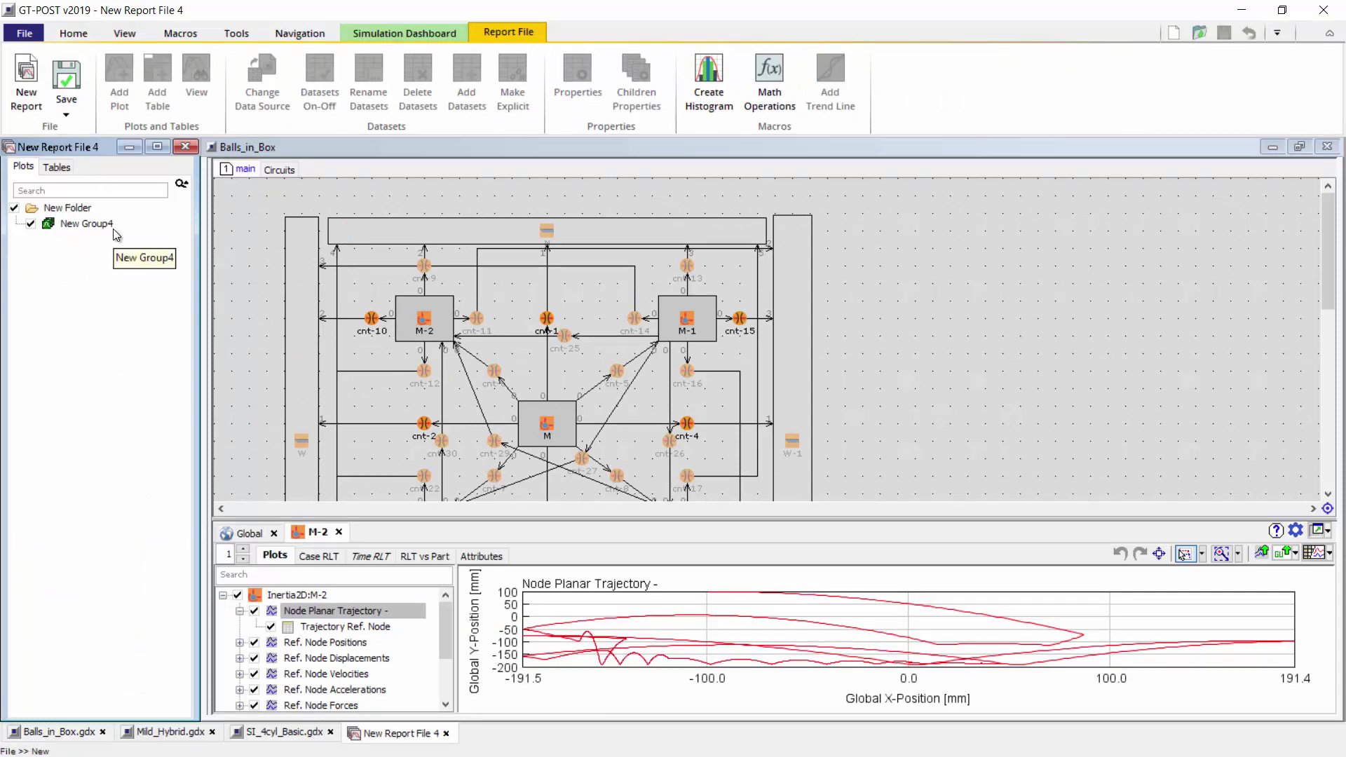
pyautogui.click(61, 208)
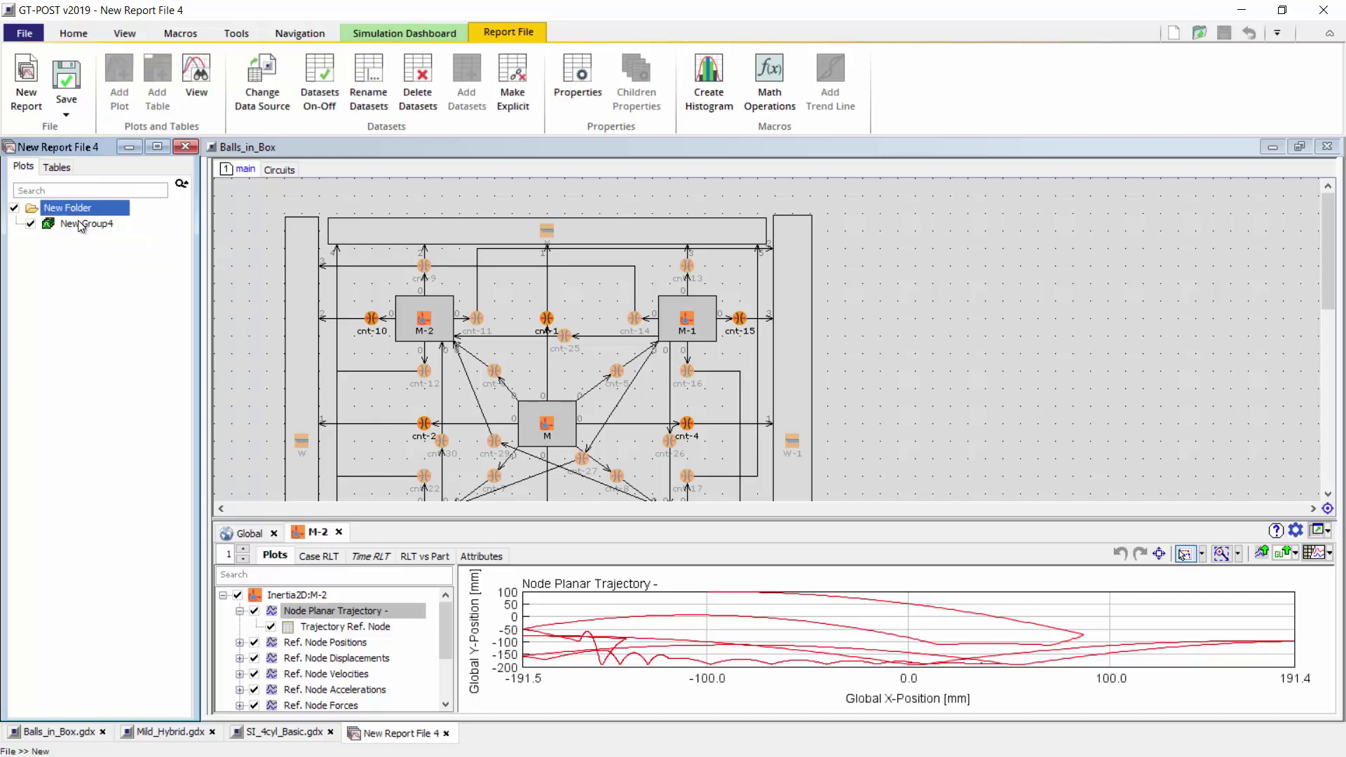
pyautogui.click(81, 224)
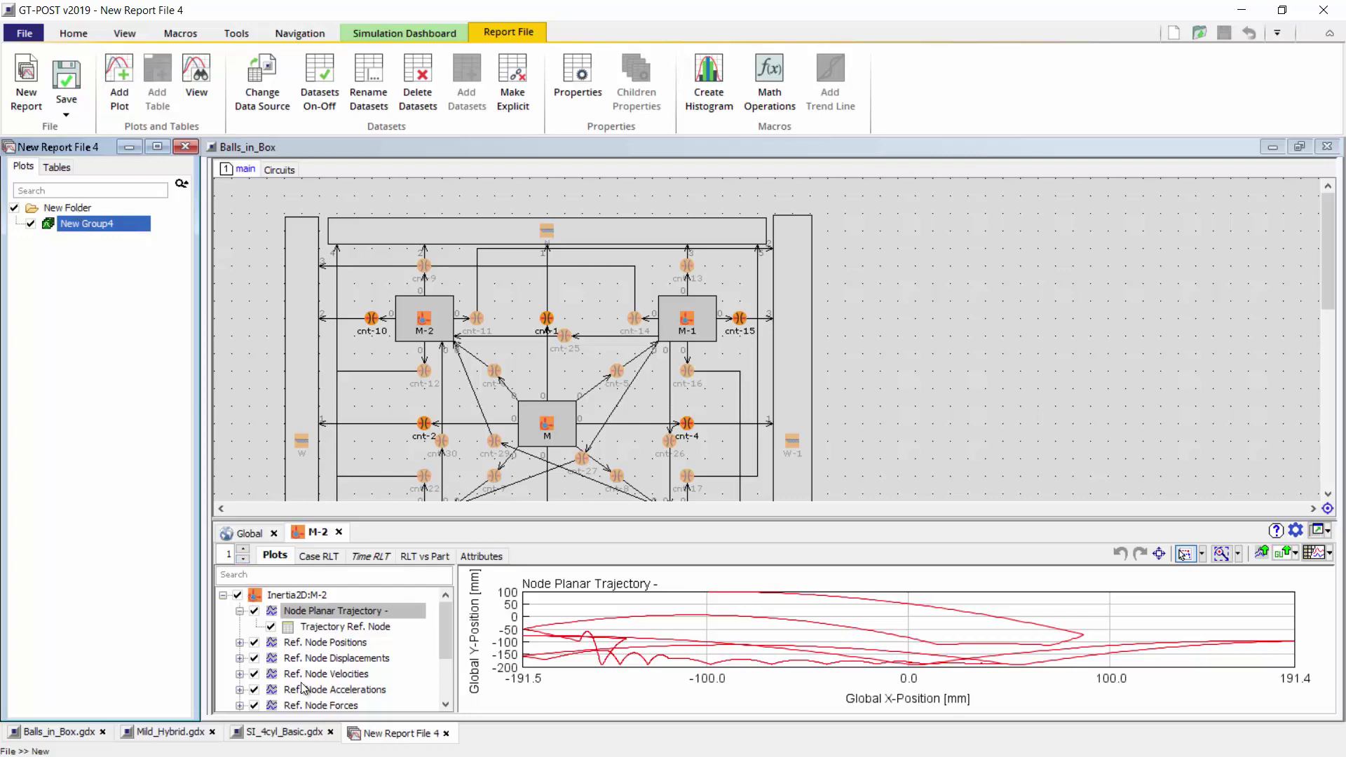
# Step: Show the Balls_in_Box plot tree and expand Contact2D:cnt-1 > Contact Gap to its cnt-1 dataset
pyautogui.click(253, 340)
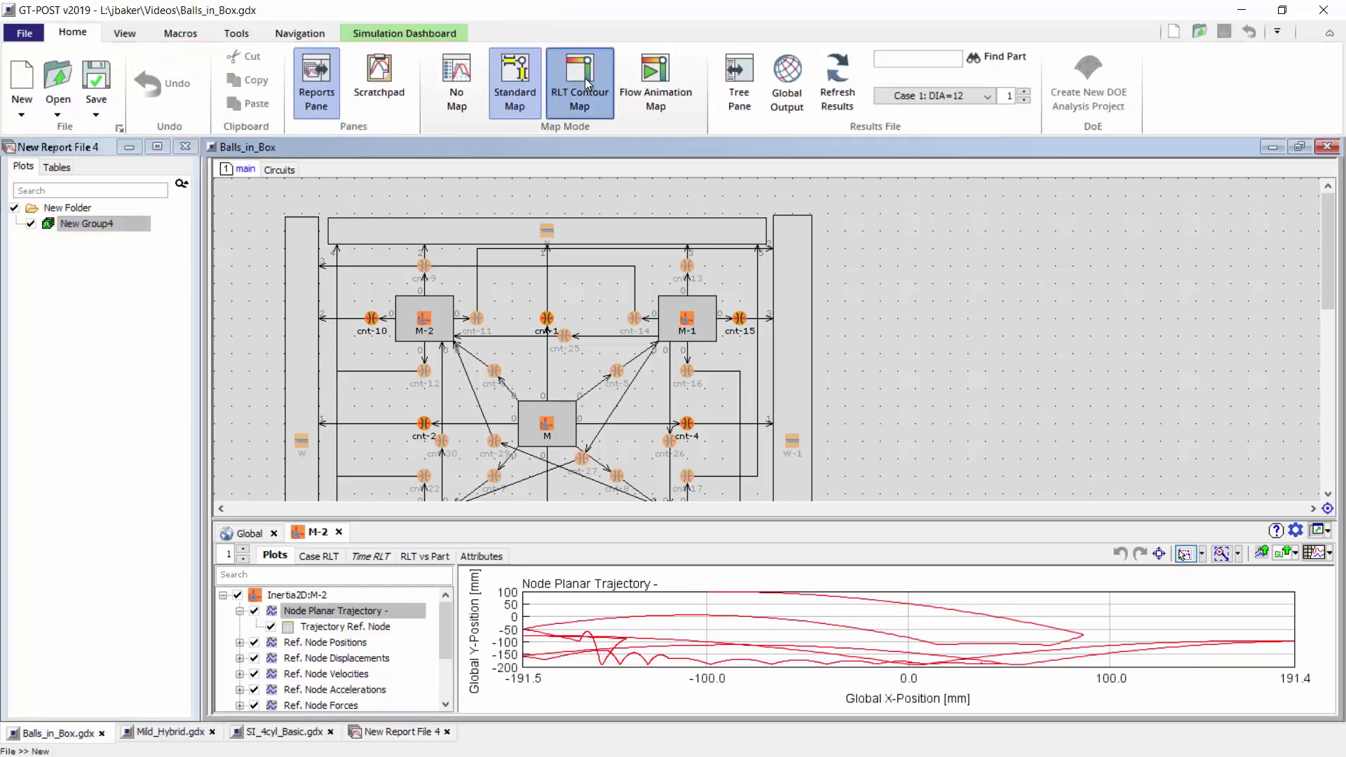
pyautogui.click(739, 83)
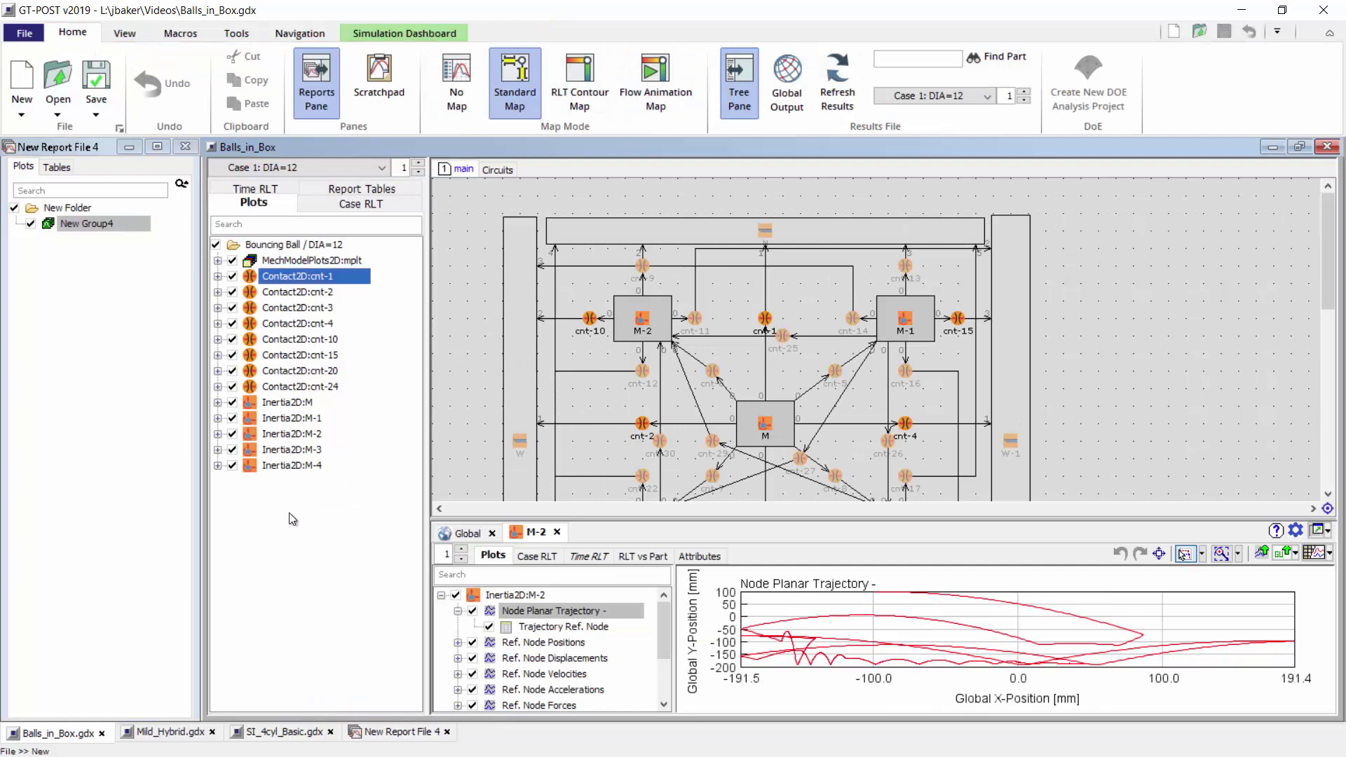
pyautogui.click(293, 262)
pyautogui.click(294, 290)
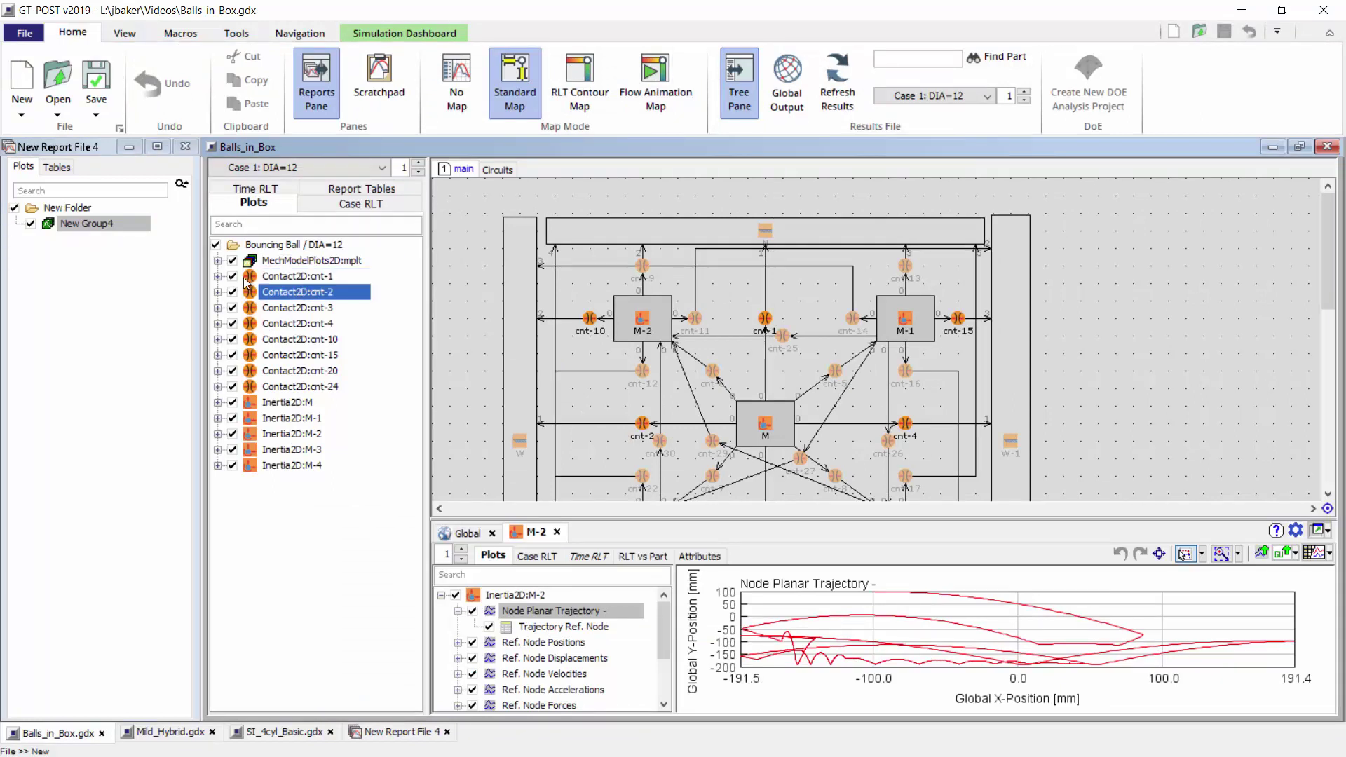
pyautogui.click(220, 277)
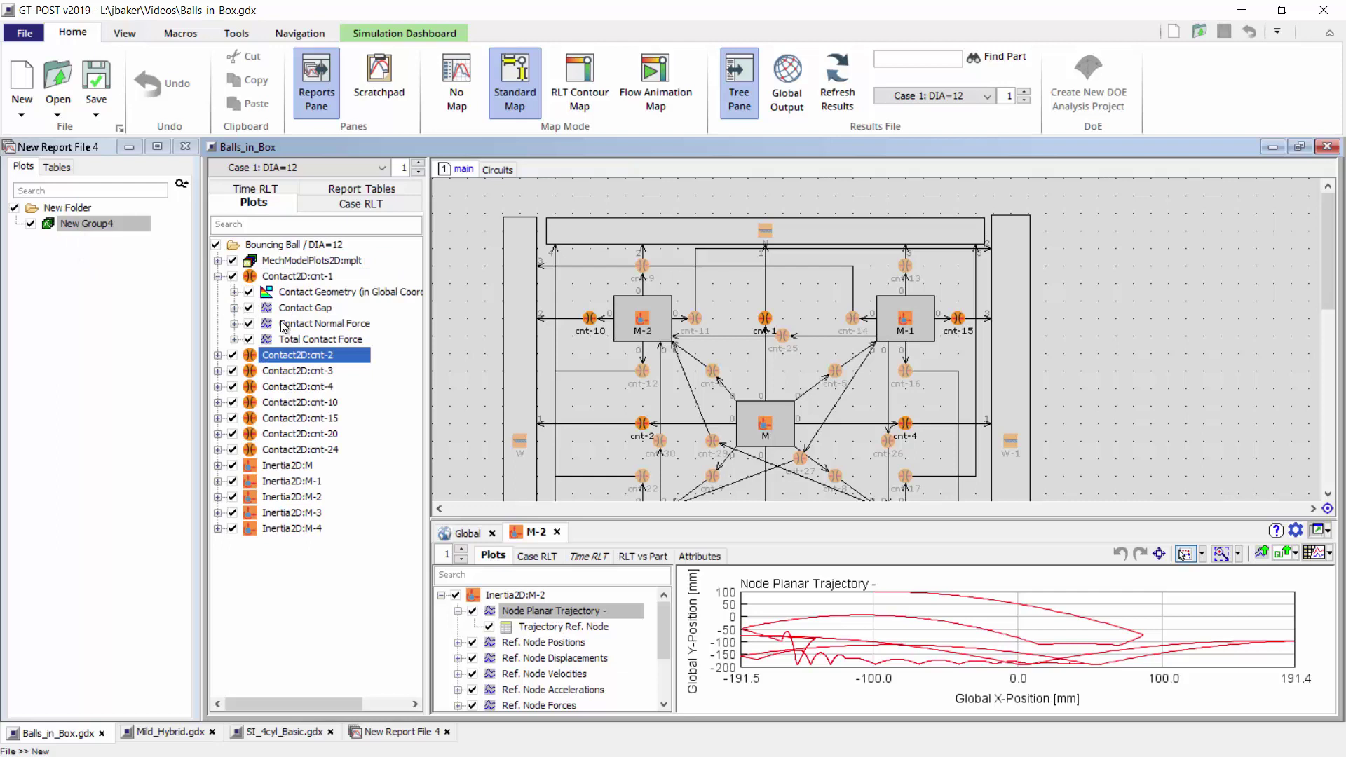
pyautogui.click(235, 308)
pyautogui.click(306, 323)
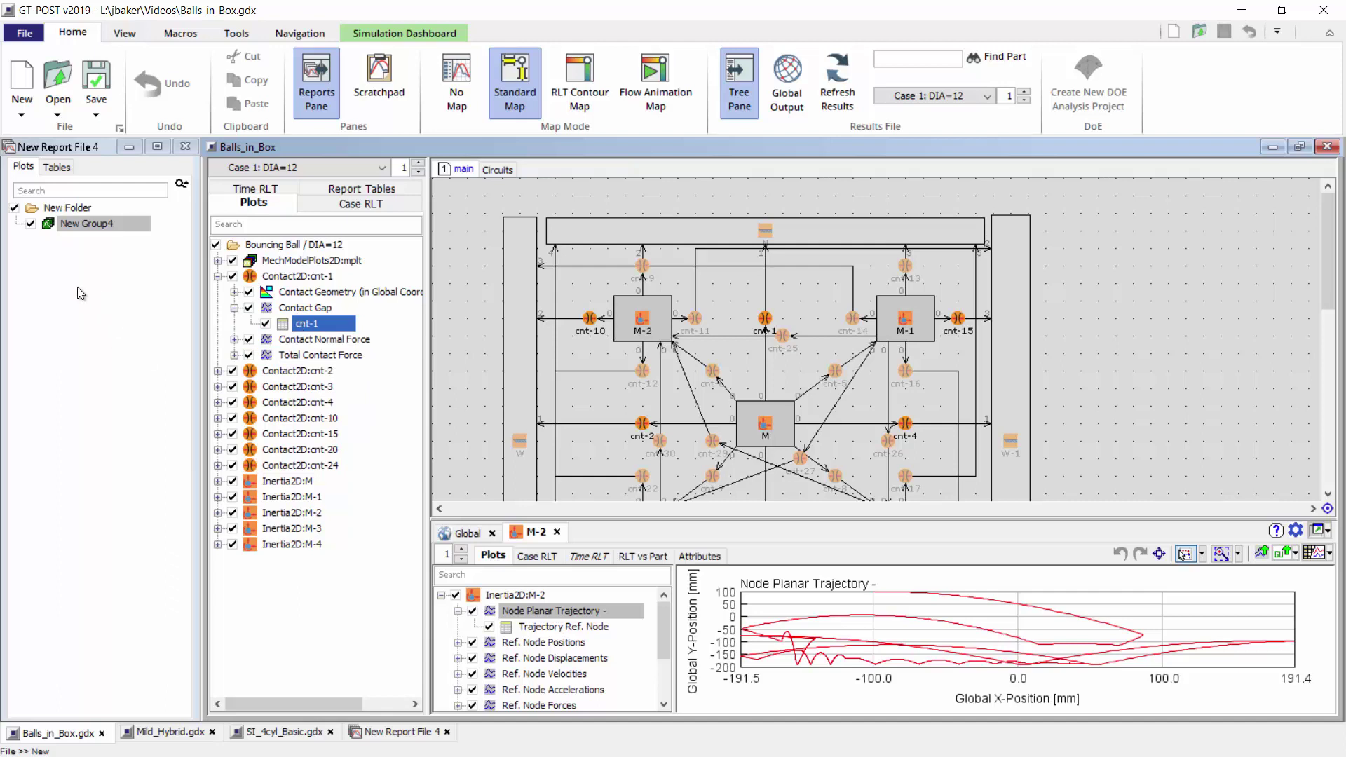
# Step: Drag the Contact Gap plot into the report group, then check the Mild_Hybrid and SI_4cyl_Basic results
pyautogui.moveTo(308, 313); pyautogui.dragTo(88, 298)
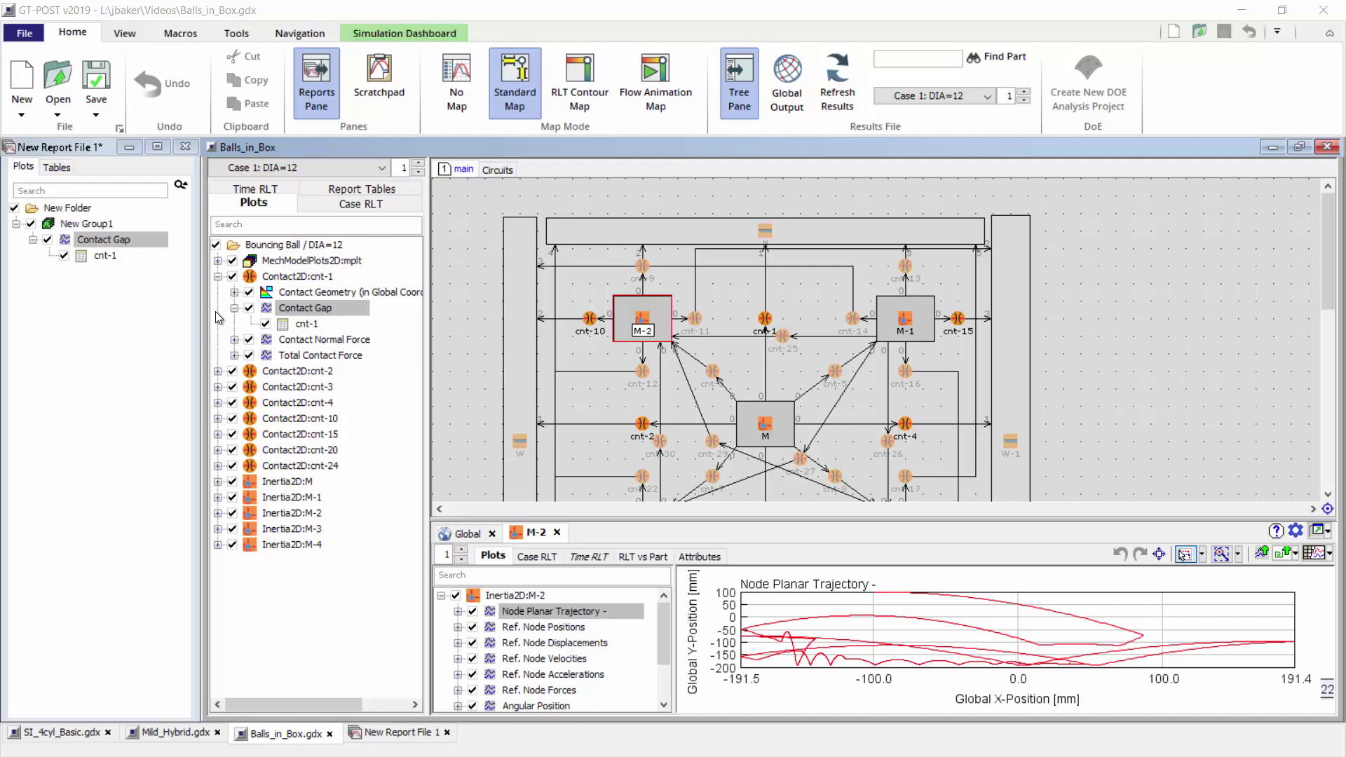
pyautogui.click(163, 732)
pyautogui.click(61, 733)
pyautogui.click(273, 736)
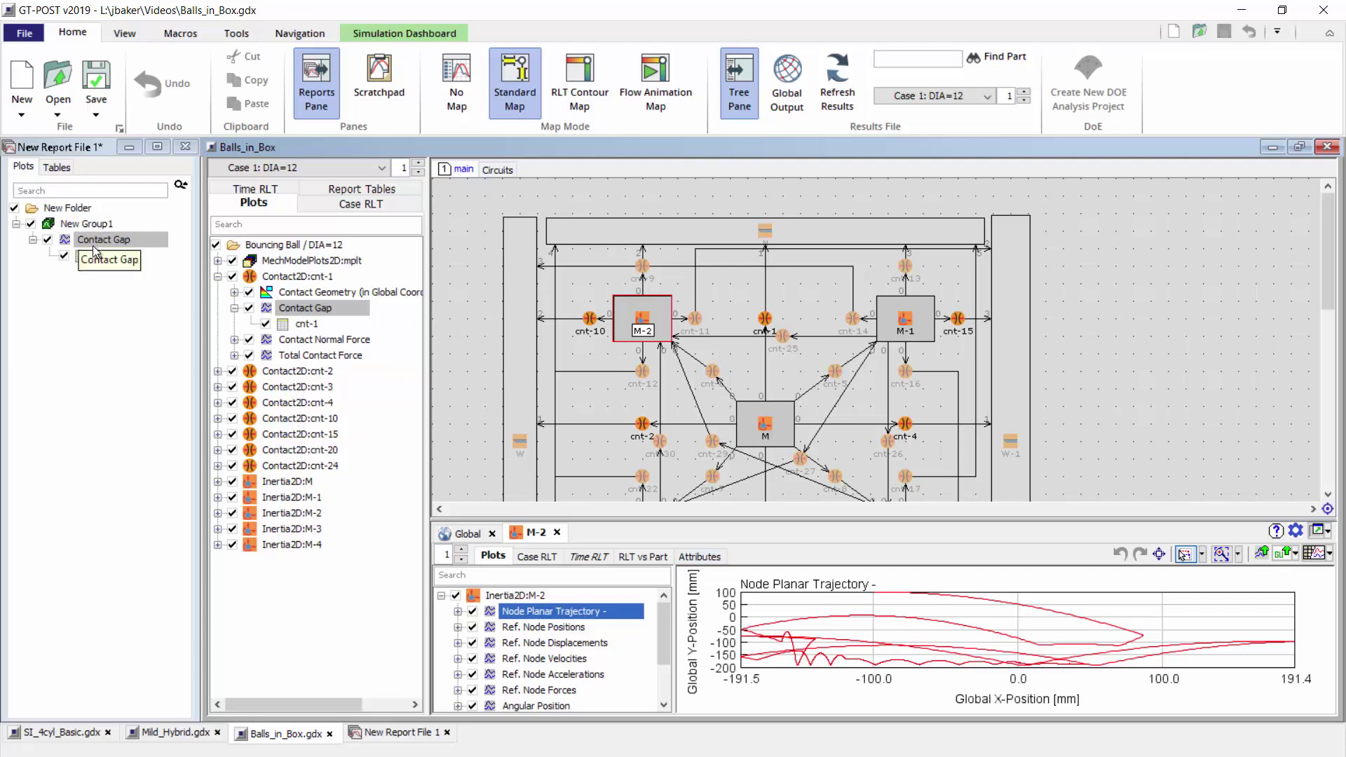
# Step: Hide the map, open the report's Contact Gap plot, and make a snapshot copy of it
pyautogui.click(452, 85)
pyautogui.click(104, 239)
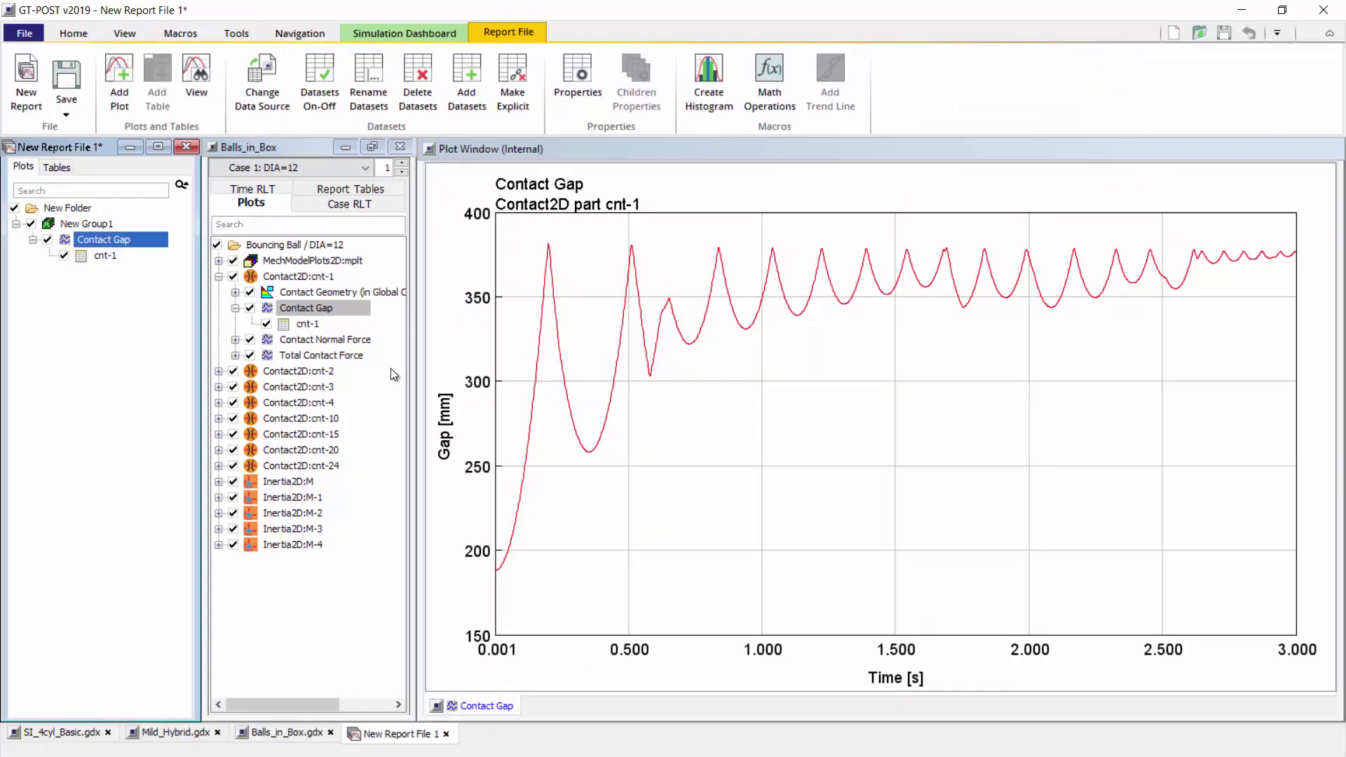
pyautogui.rightClick(499, 707)
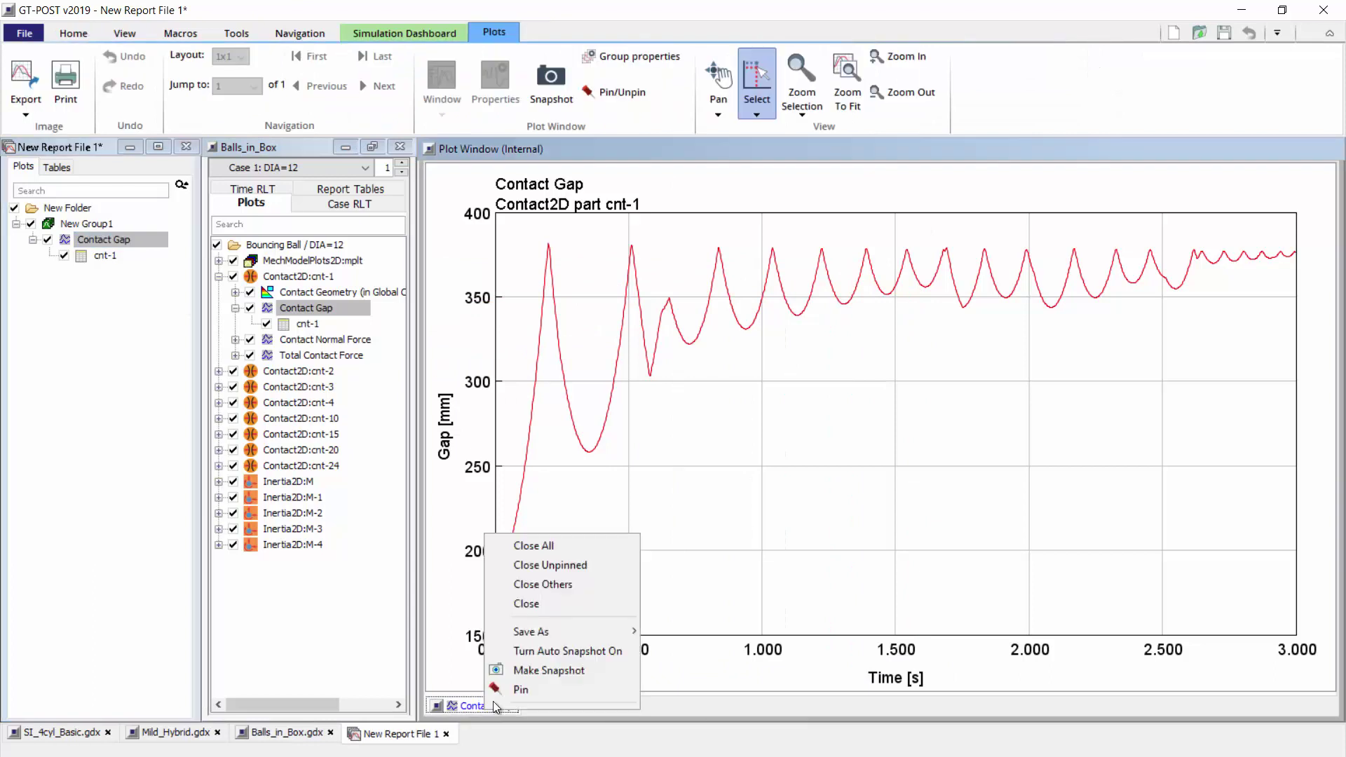
pyautogui.click(524, 672)
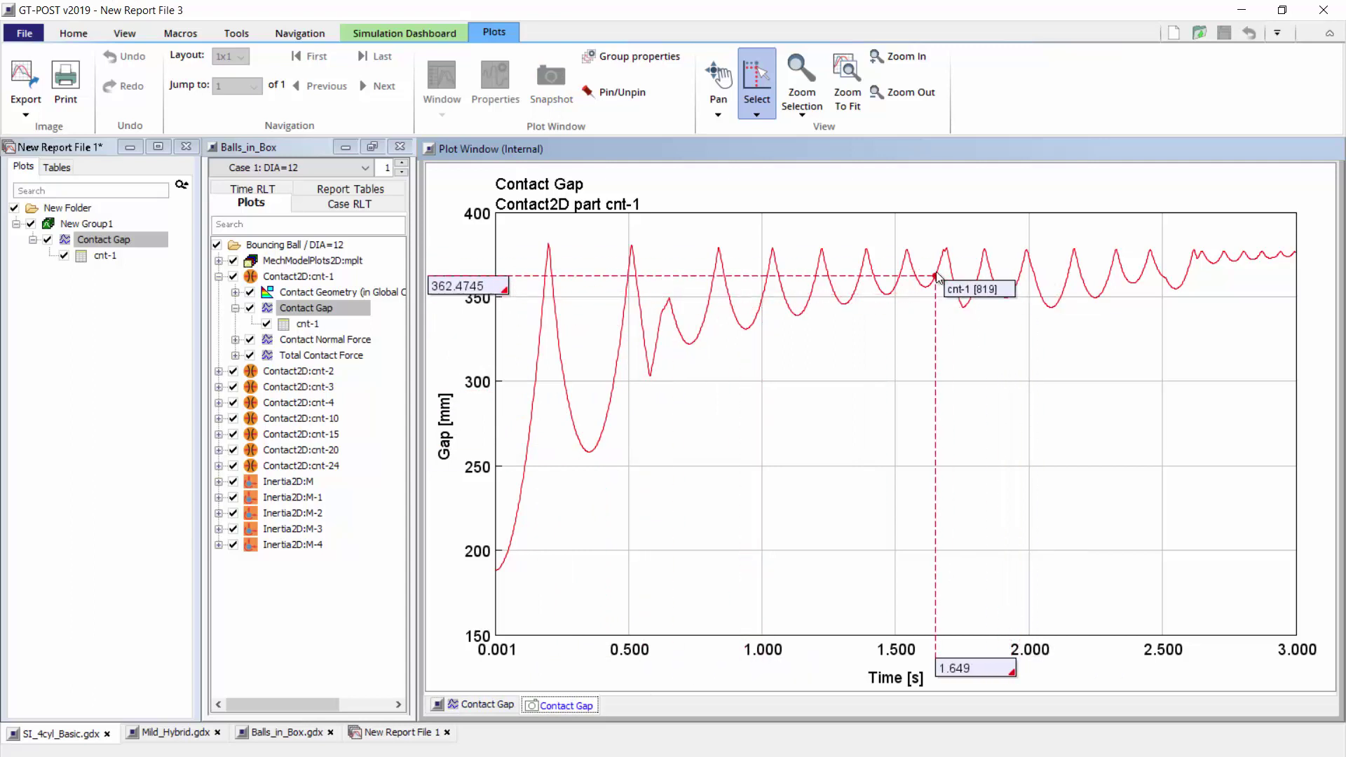
pyautogui.click(490, 708)
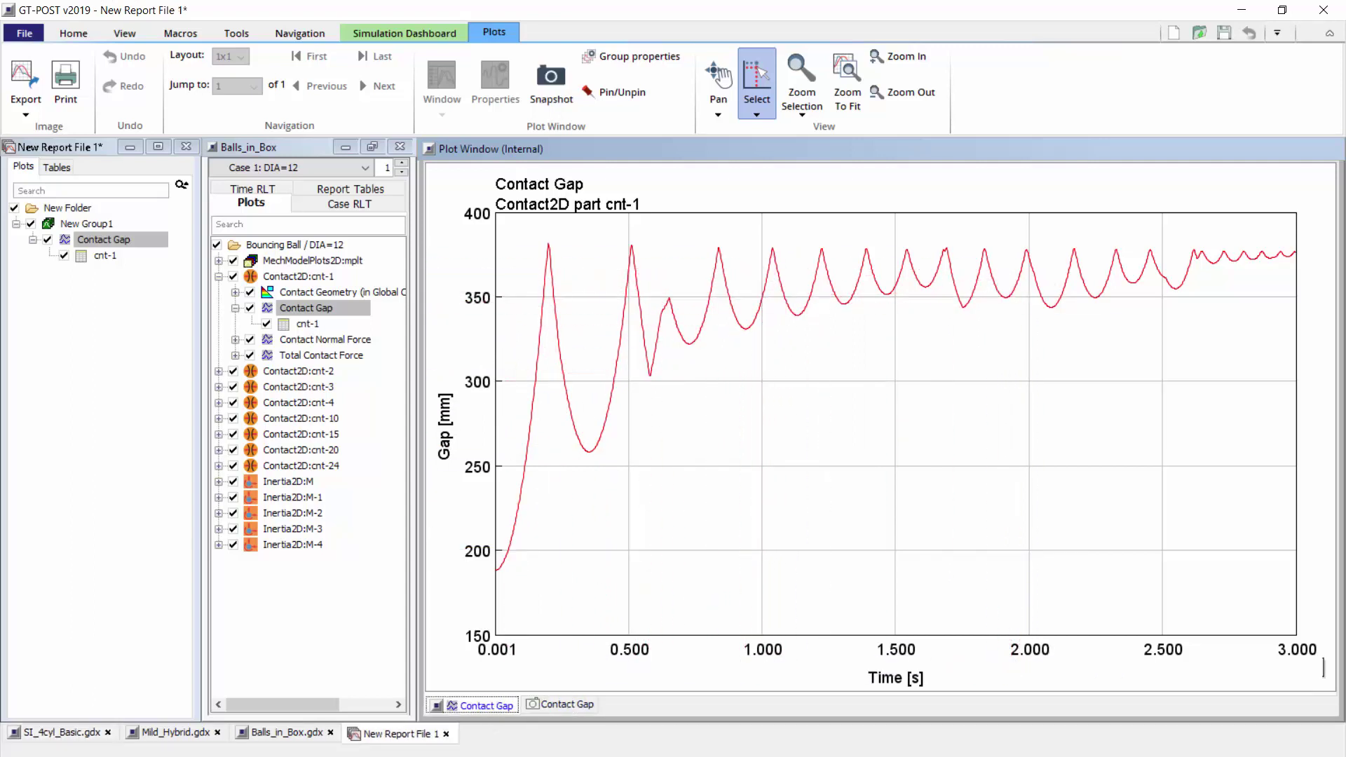
# Step: In GT-ISE, confirm Case Setup and run Balls_in_Box with the DIA=32 case
pyautogui.hotkey('alt', 'Tab')
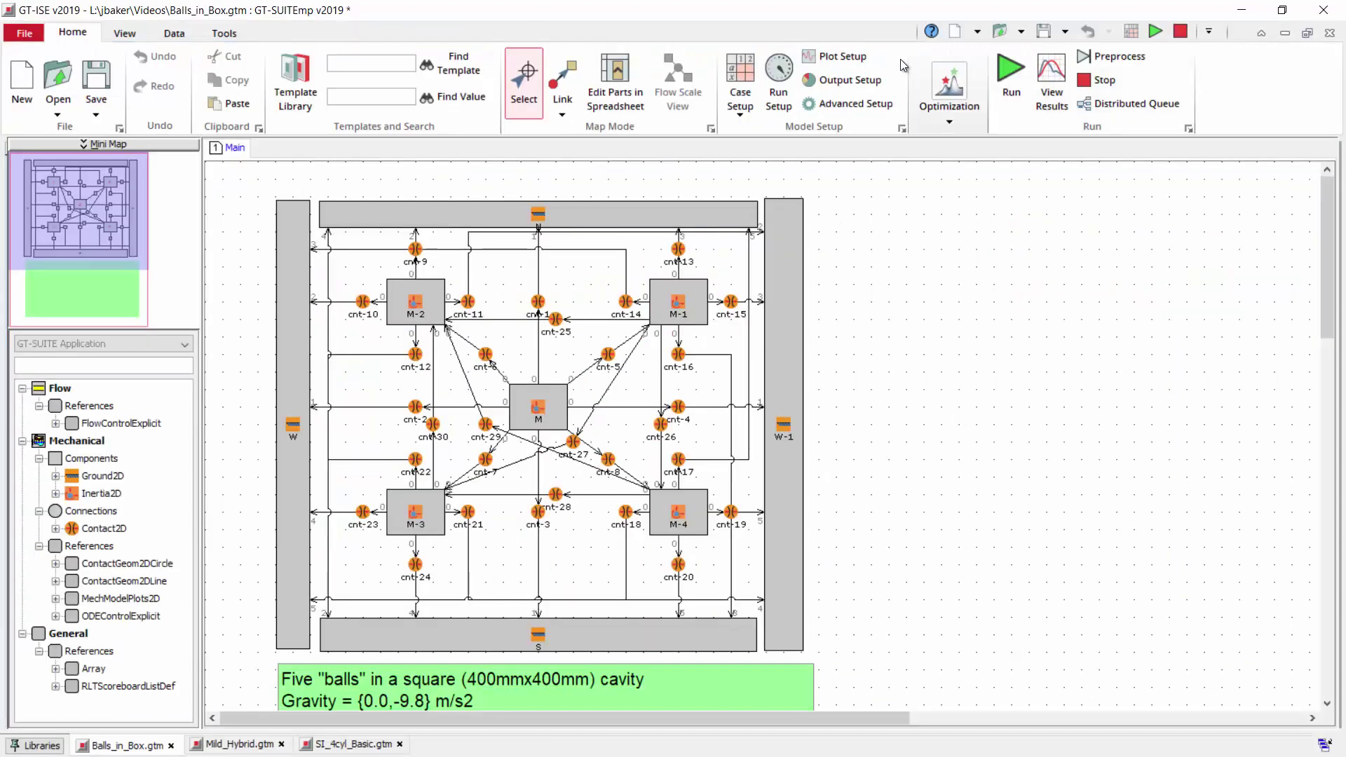
pyautogui.click(740, 73)
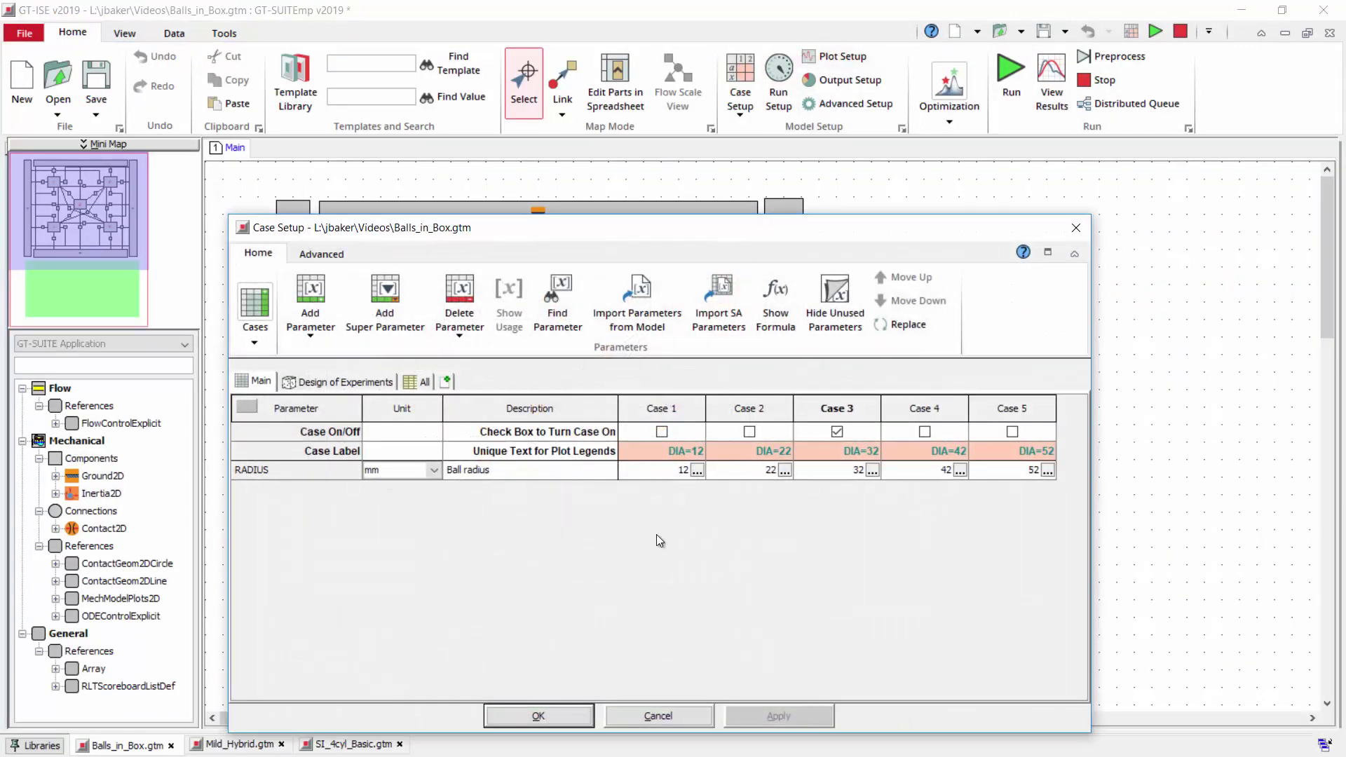
pyautogui.click(534, 716)
pyautogui.click(1011, 73)
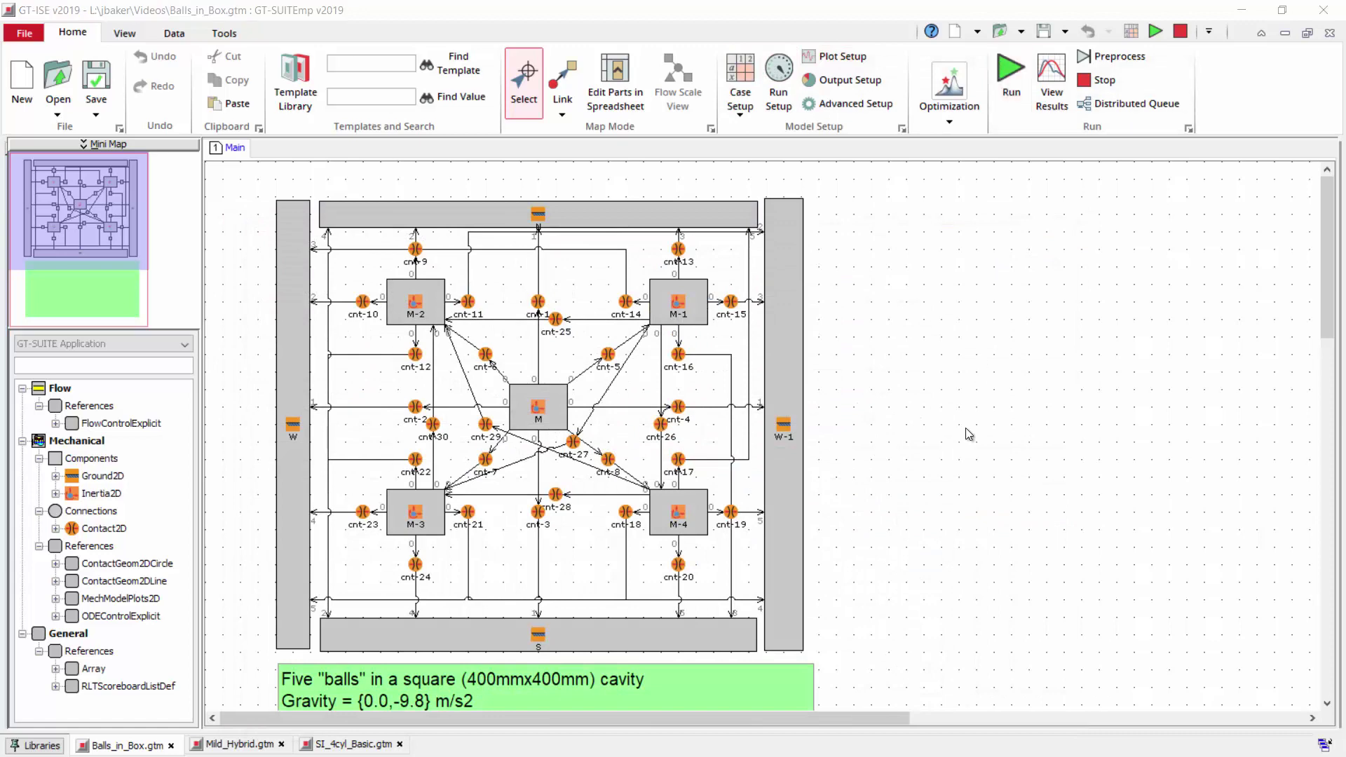
pyautogui.click(915, 612)
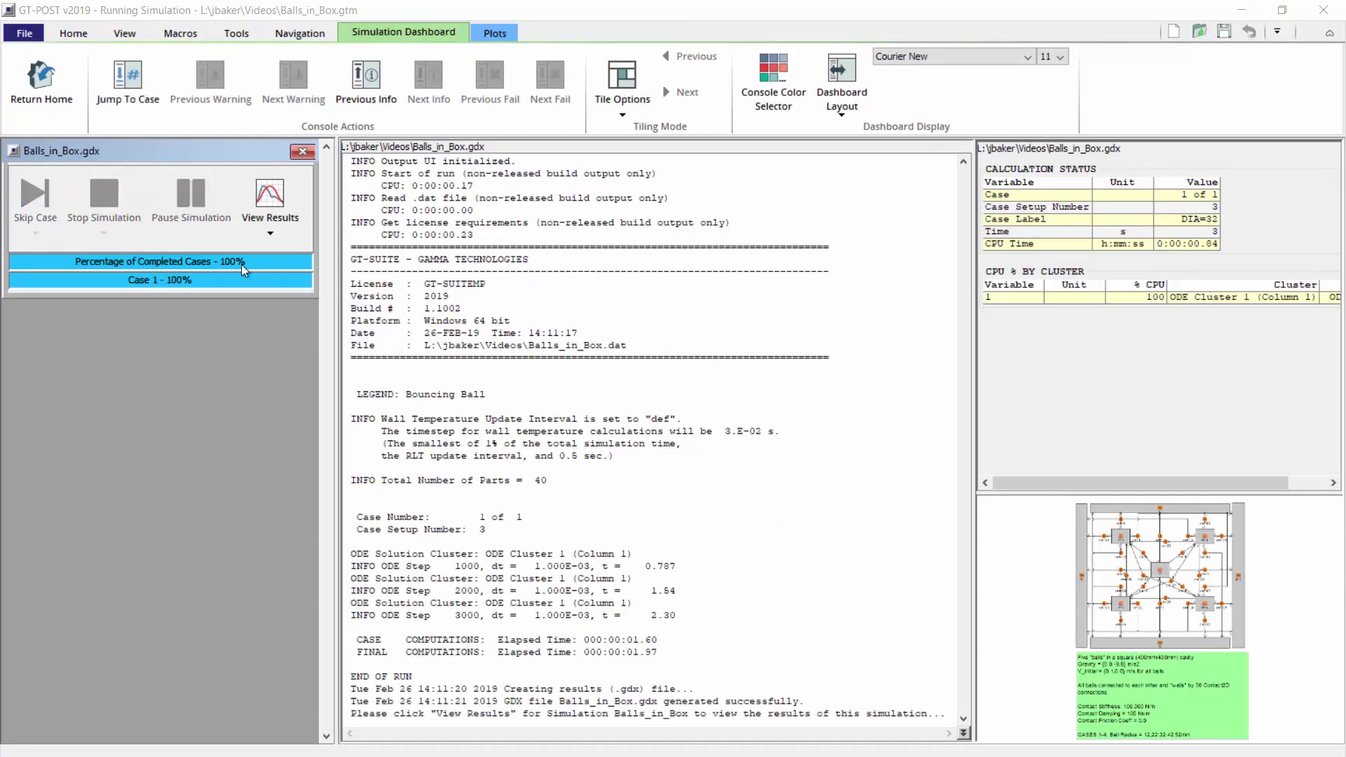
# Step: Load the finished run's results and display the report's updated Contact Gap plot
pyautogui.click(272, 189)
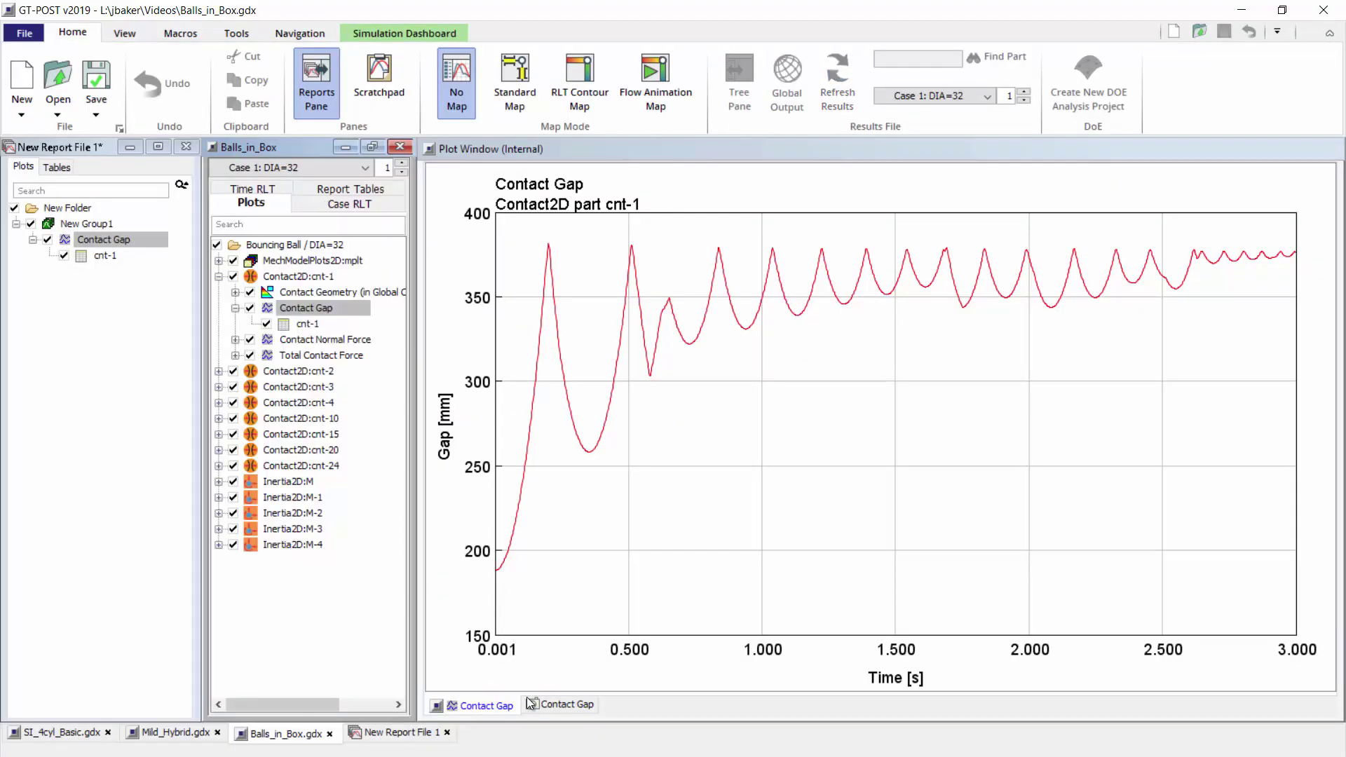
pyautogui.click(549, 708)
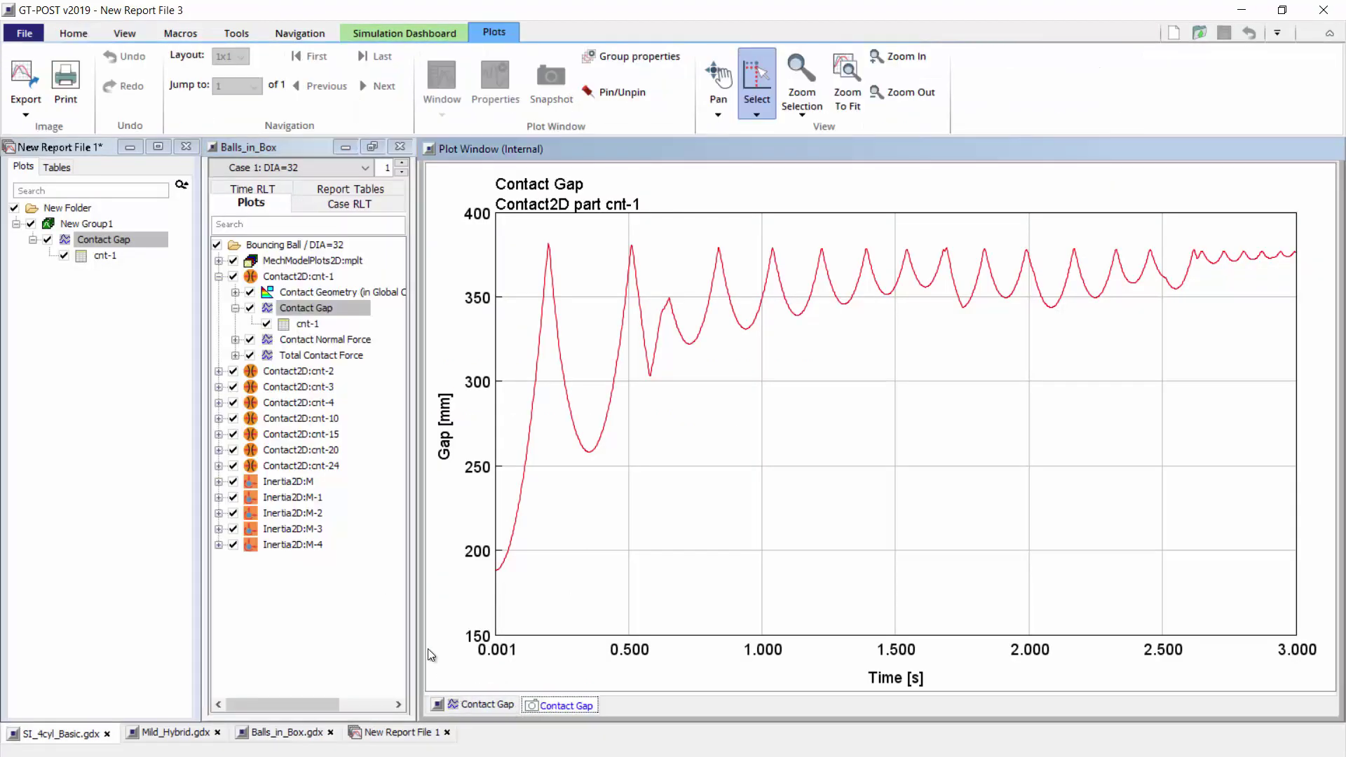
pyautogui.click(116, 244)
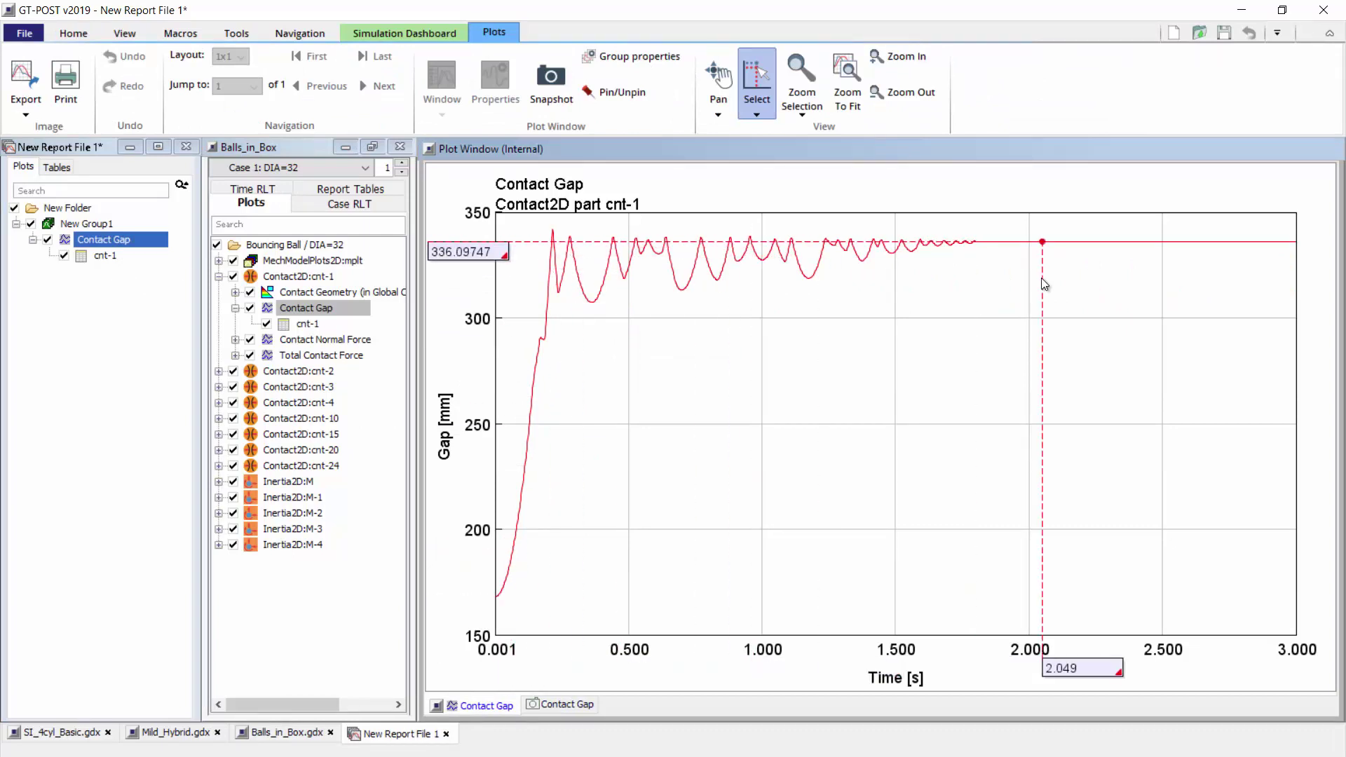
# Step: Flip between the live Contact Gap plot and its snapshot to compare the curves
pyautogui.click(560, 705)
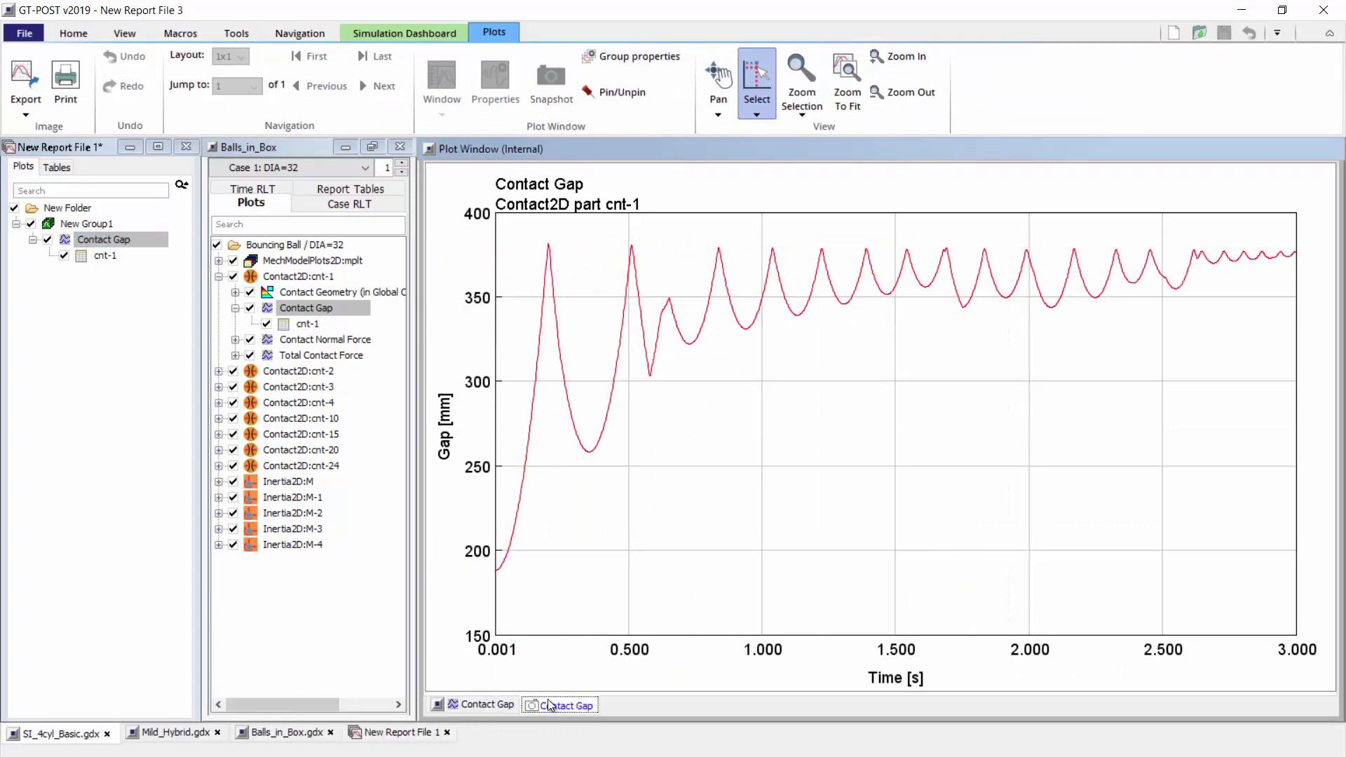
pyautogui.click(483, 705)
pyautogui.click(568, 705)
pyautogui.click(478, 707)
pyautogui.click(536, 704)
# Step: Open the cnt-1 dataset's raw data, review rows 14–24, and cancel the listing
pyautogui.click(102, 258)
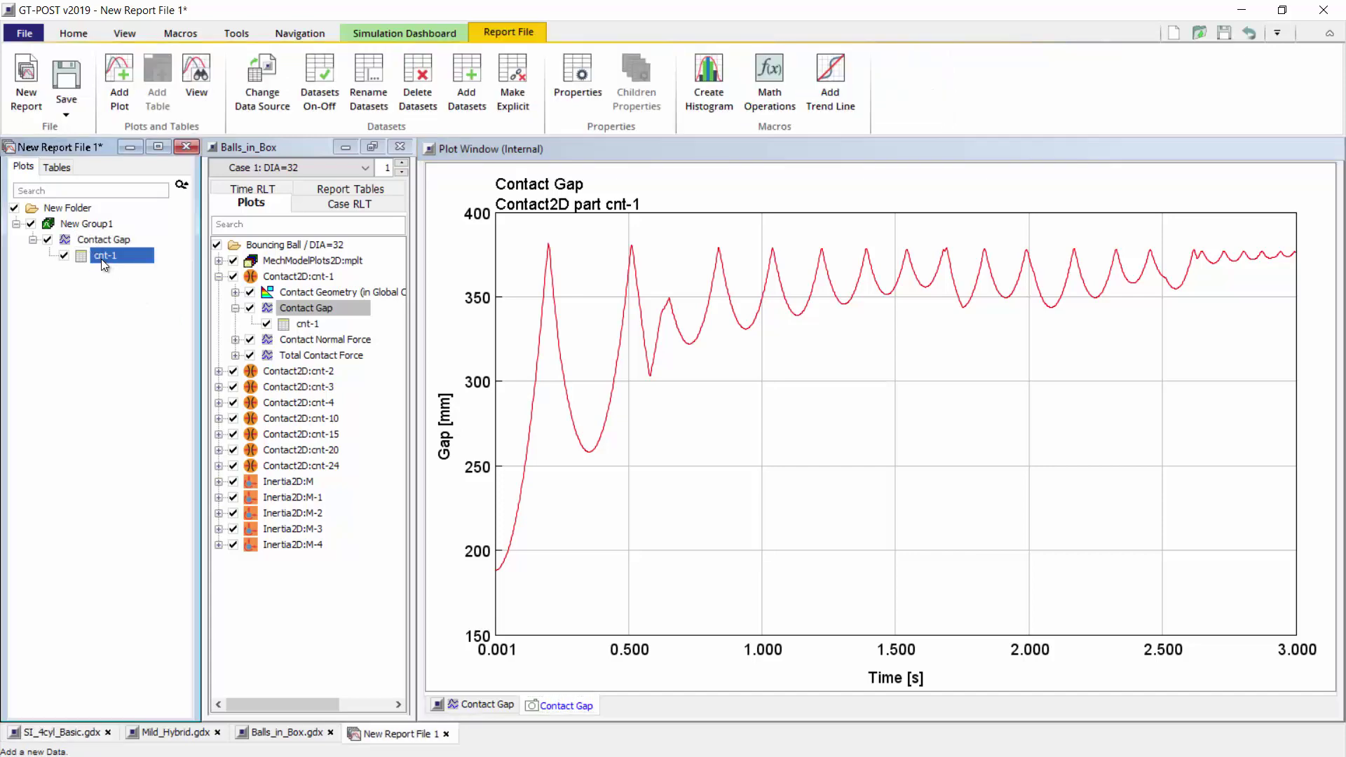
pyautogui.rightClick(101, 259)
pyautogui.click(165, 326)
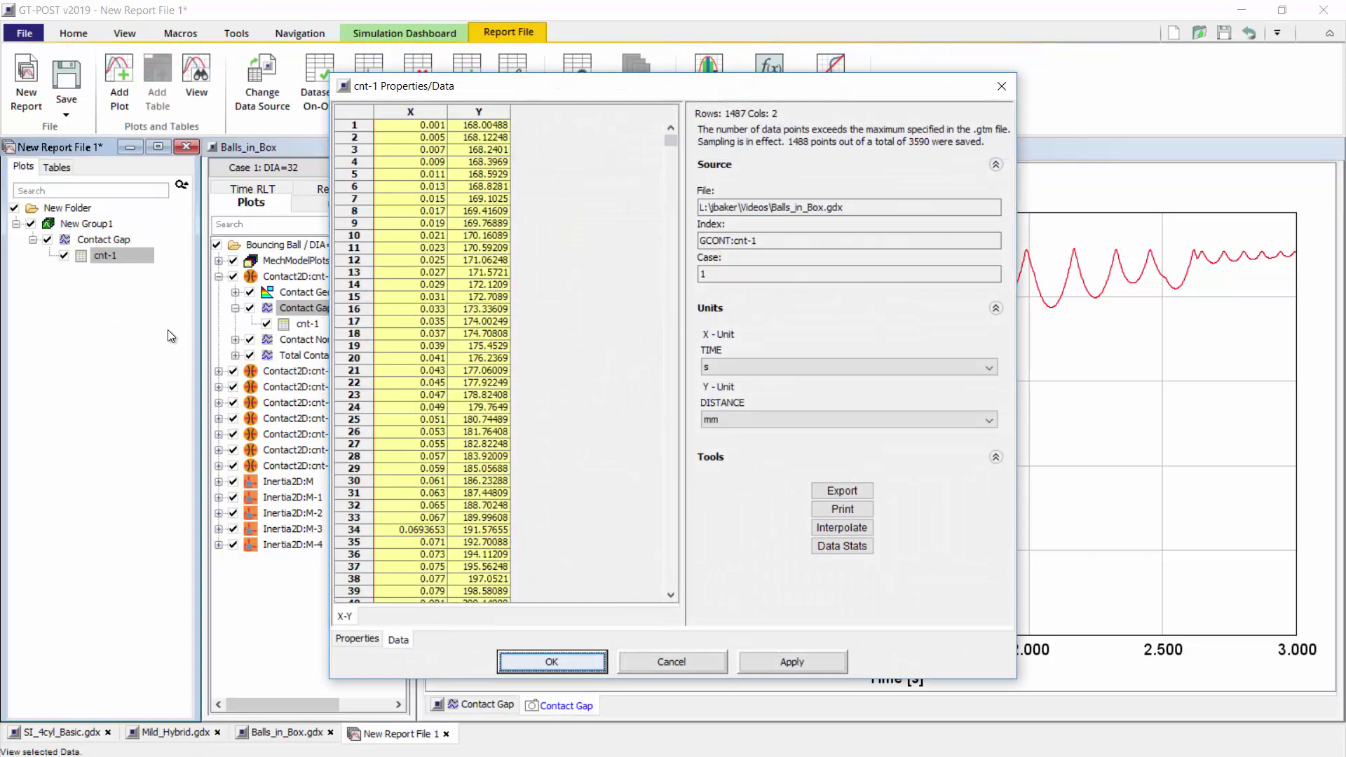
pyautogui.moveTo(416, 284); pyautogui.dragTo(501, 410)
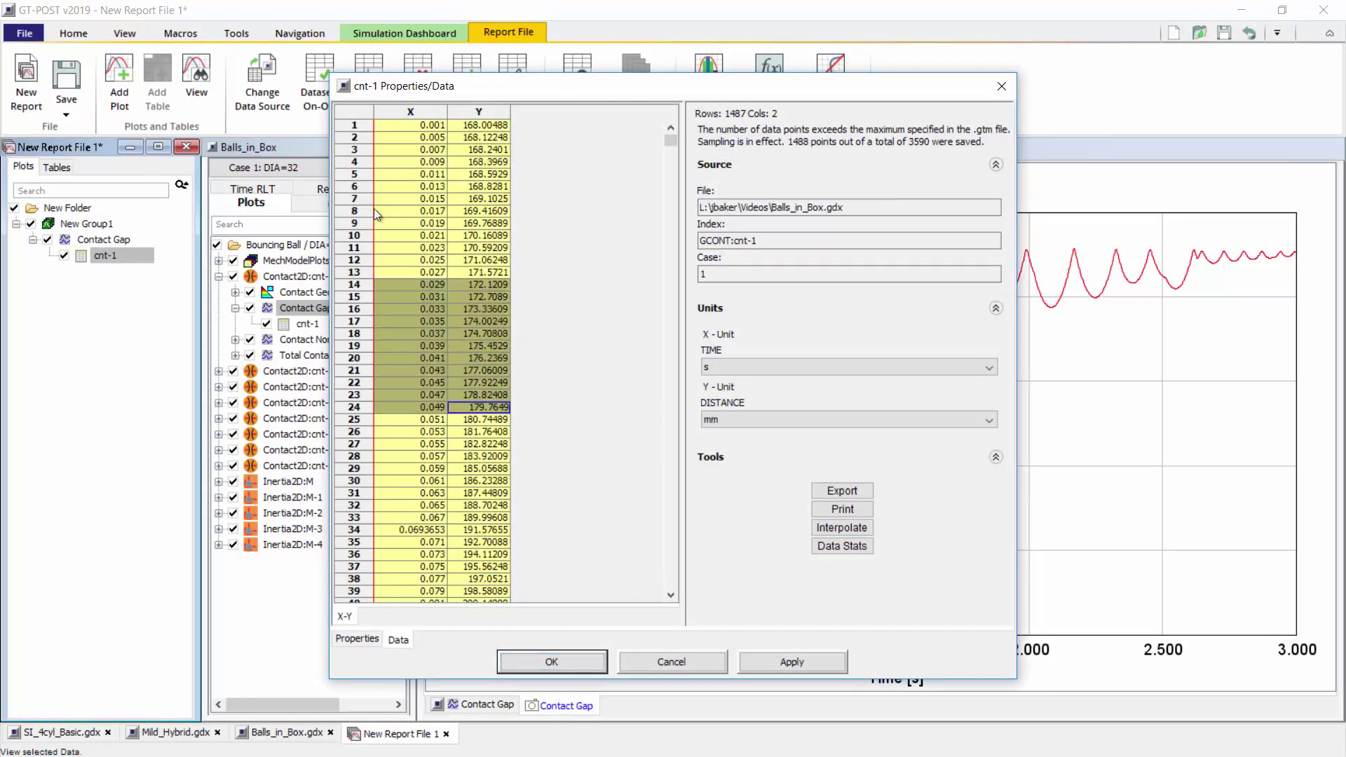
pyautogui.scroll(-3, 438, 217)
pyautogui.scroll(2, 438, 217)
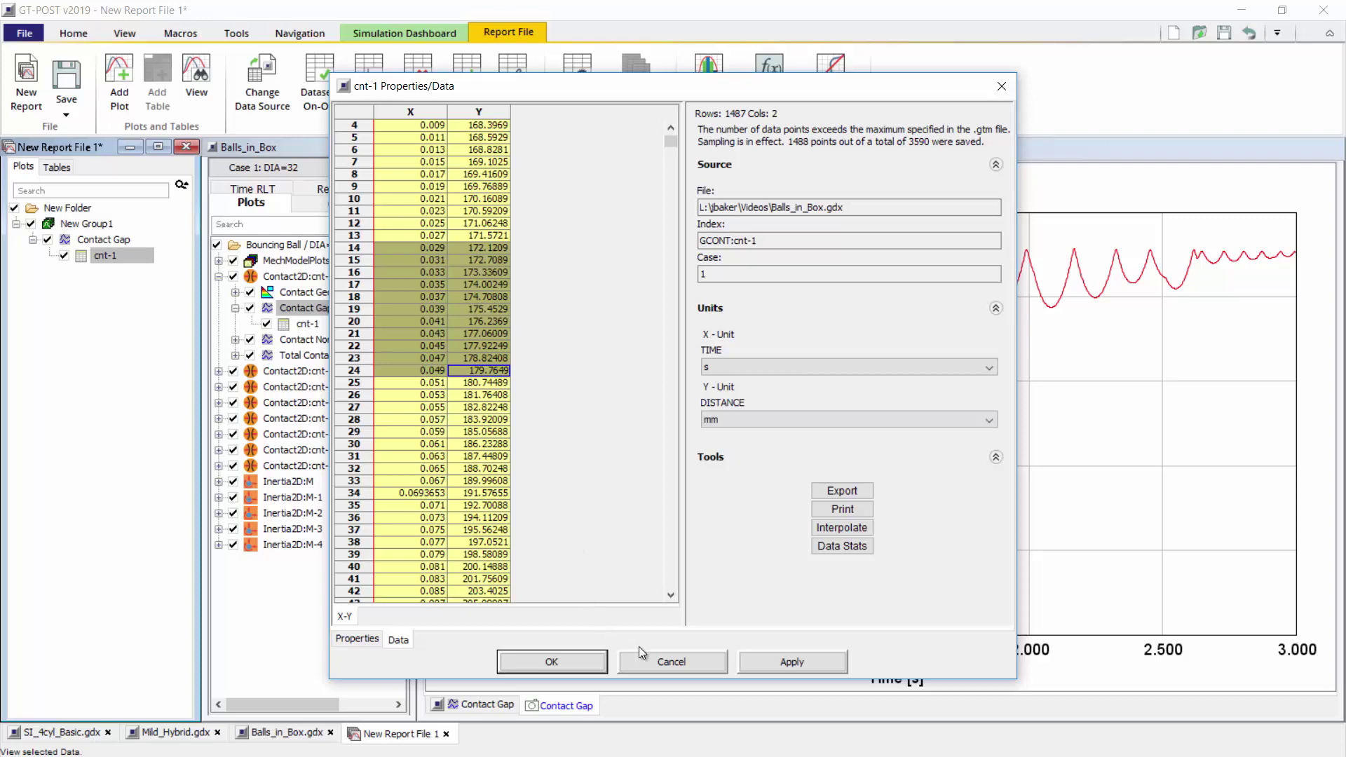
pyautogui.click(626, 662)
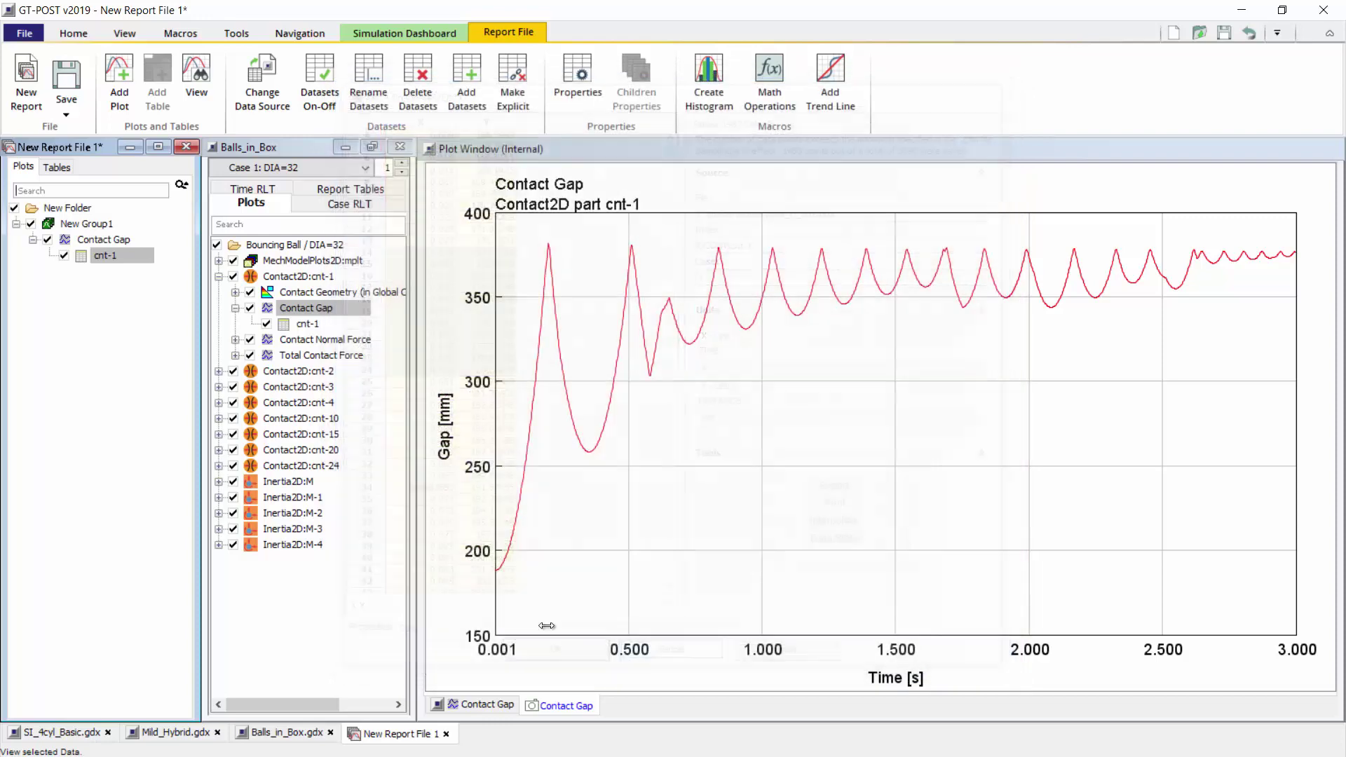
# Step: Choose Make Explicit for the cnt-1 dataset in the report tree
pyautogui.rightClick(108, 256)
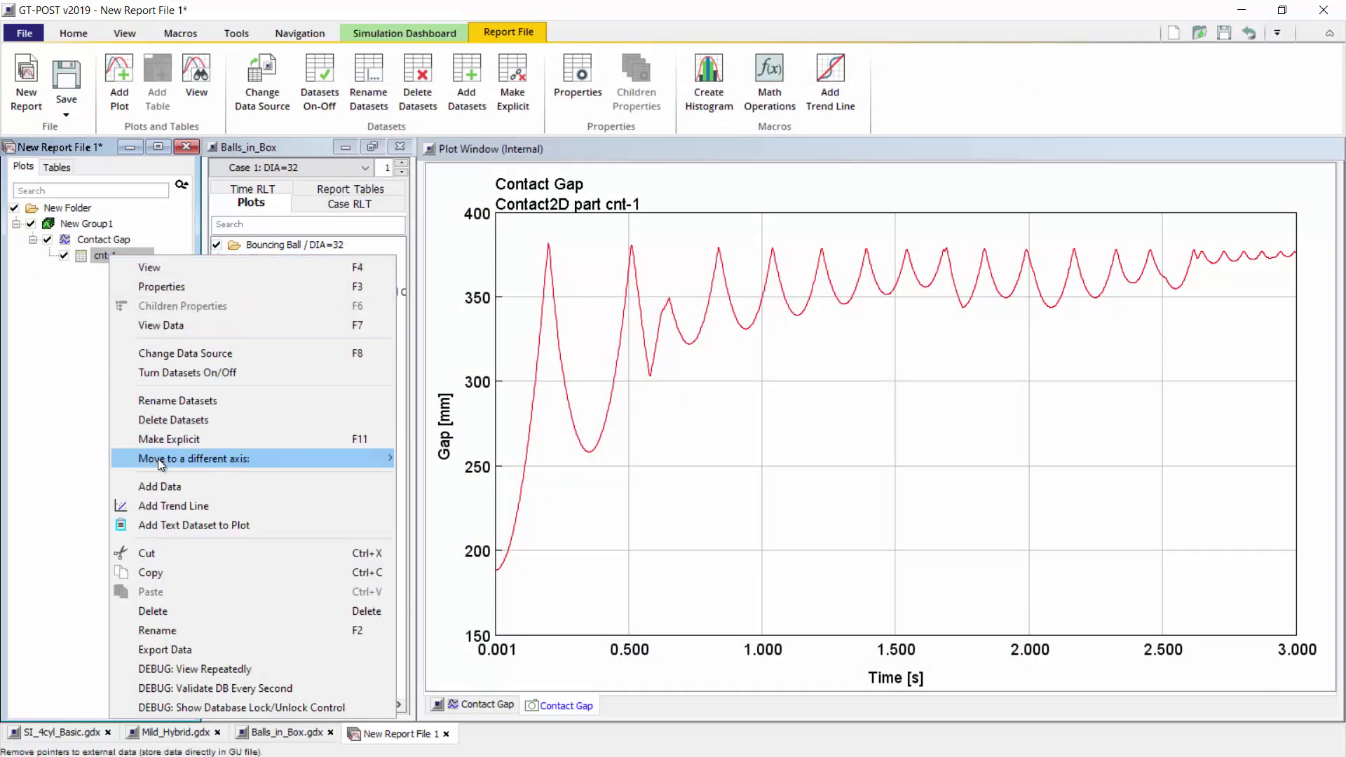
pyautogui.click(186, 440)
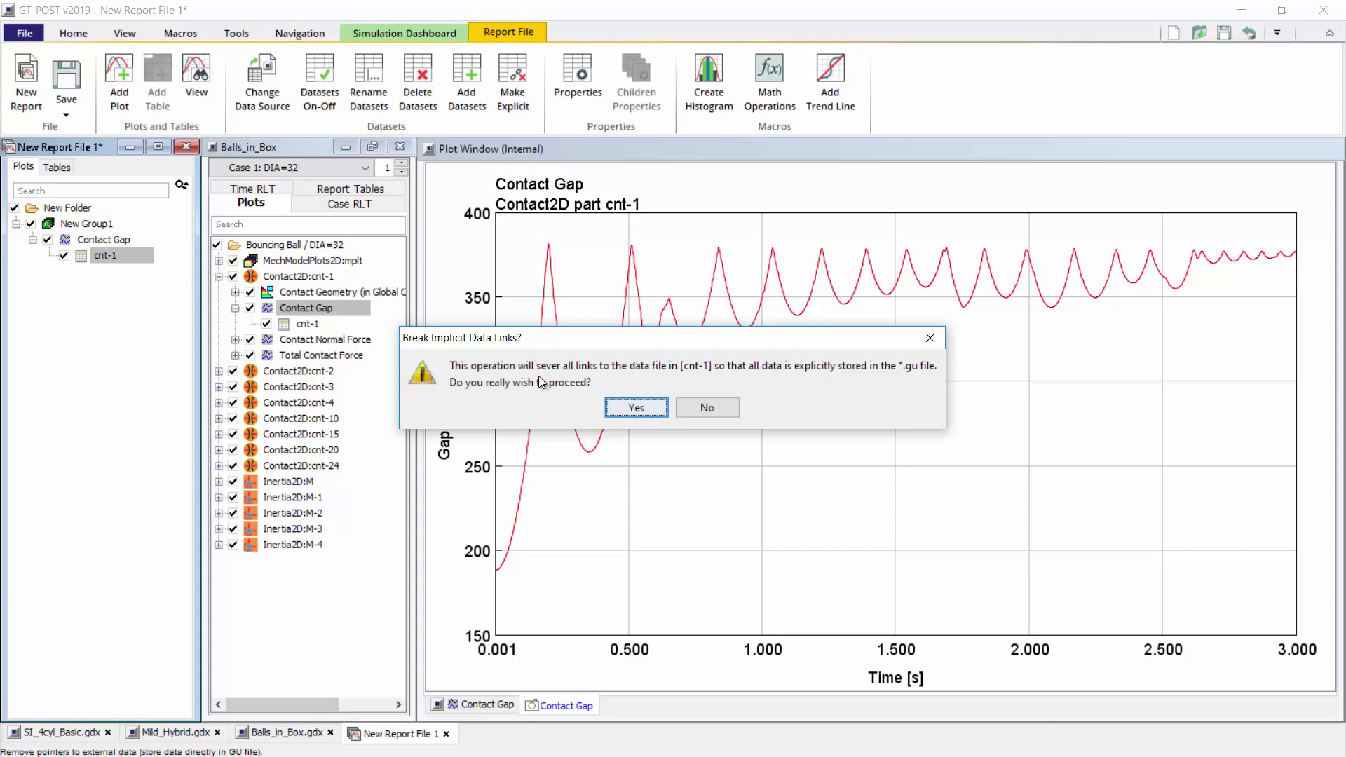
# Step: Confirm breaking cnt-1's data links and add New Plot6 with default axis units
pyautogui.click(641, 409)
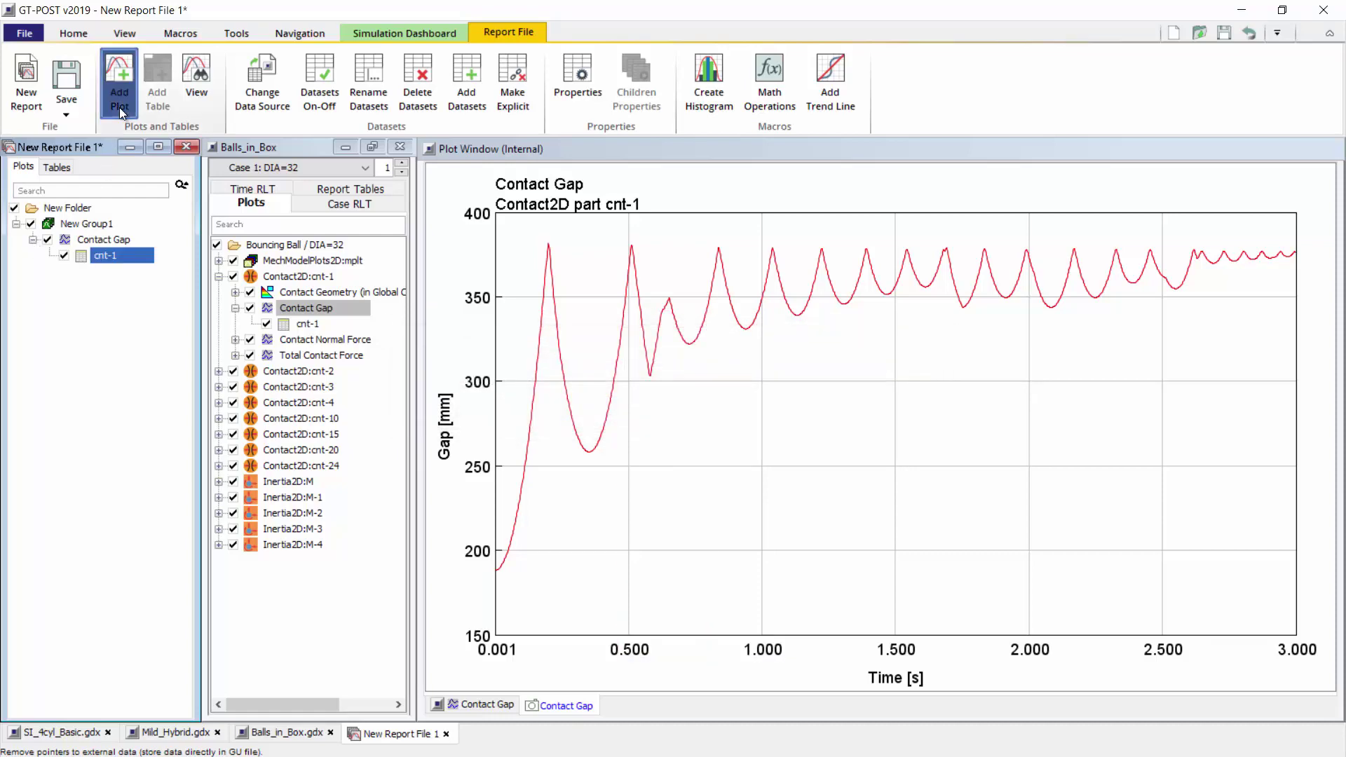
pyautogui.click(119, 83)
pyautogui.click(706, 633)
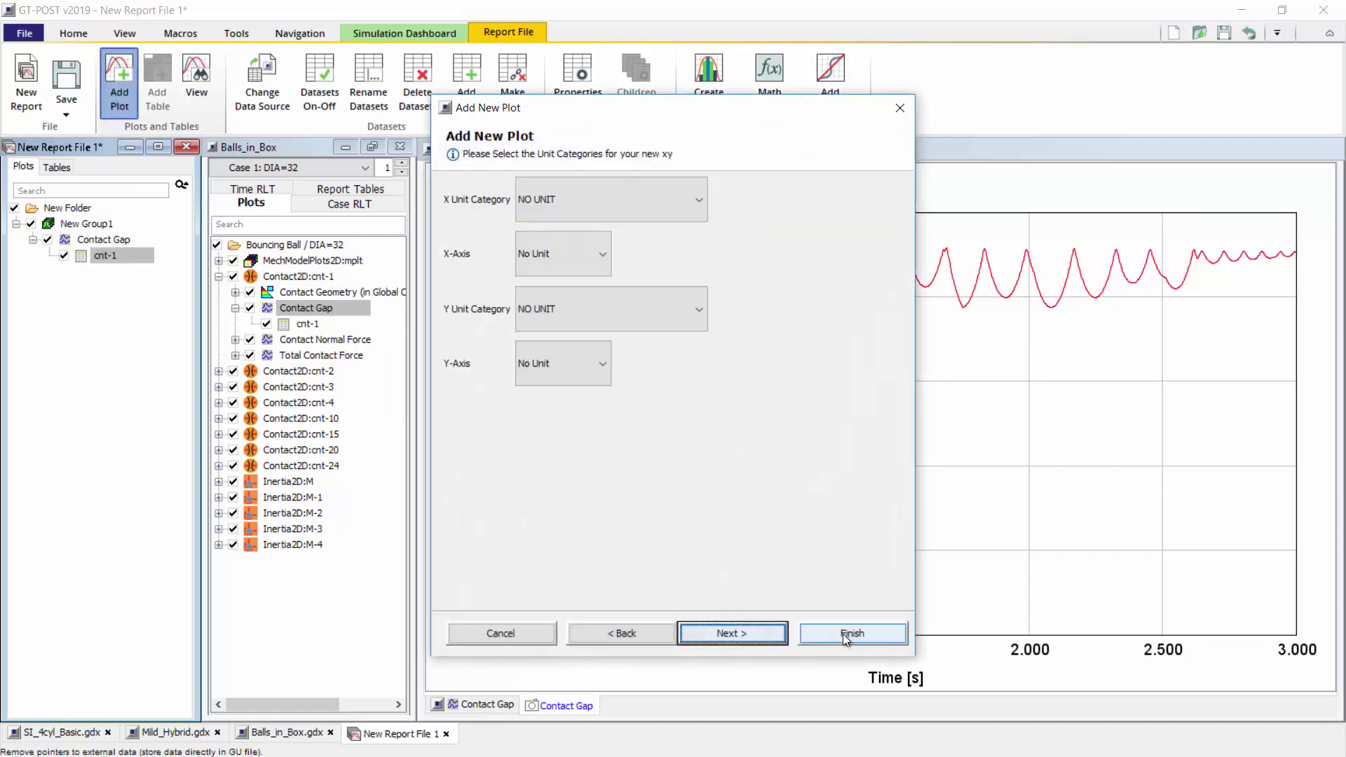
pyautogui.click(852, 633)
# Step: Add an explicit data set, New Data1, to New Plot6
pyautogui.rightClick(82, 267)
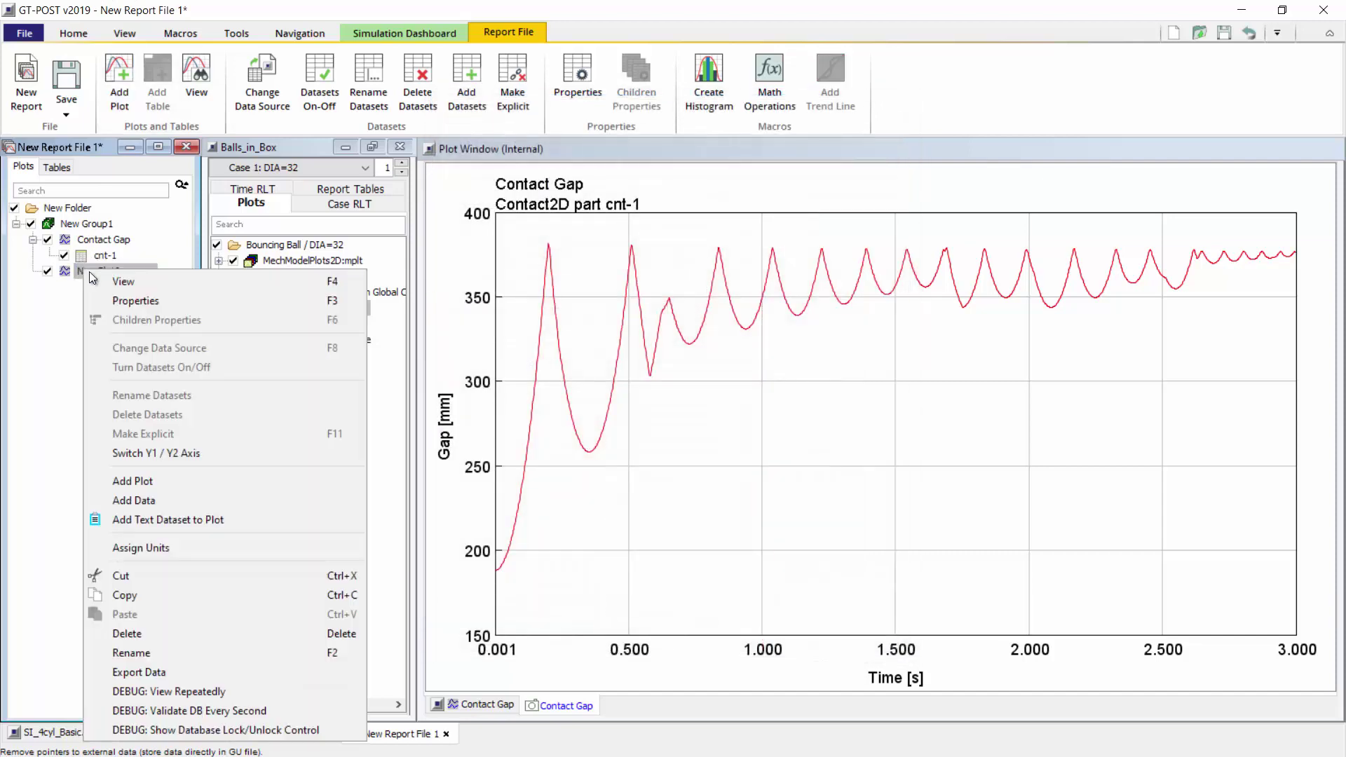
pyautogui.click(185, 495)
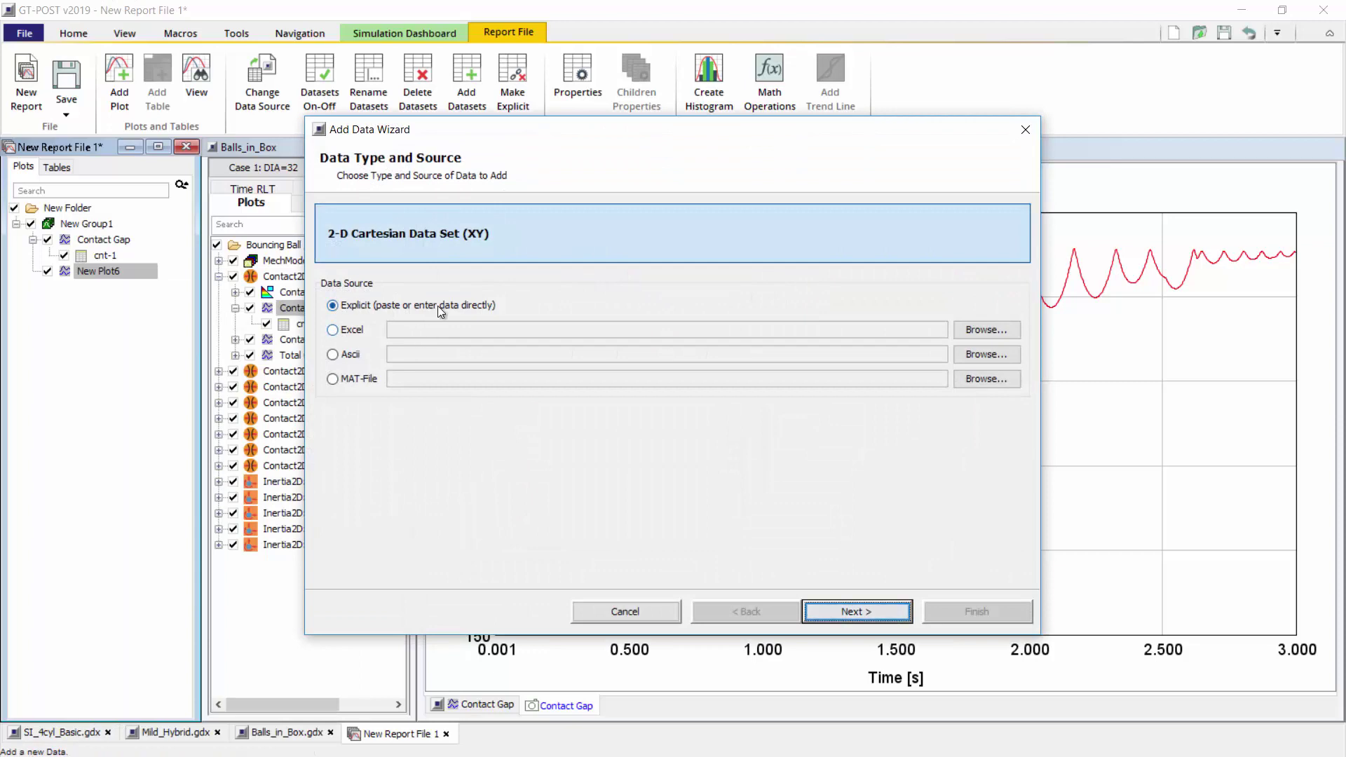
pyautogui.click(852, 610)
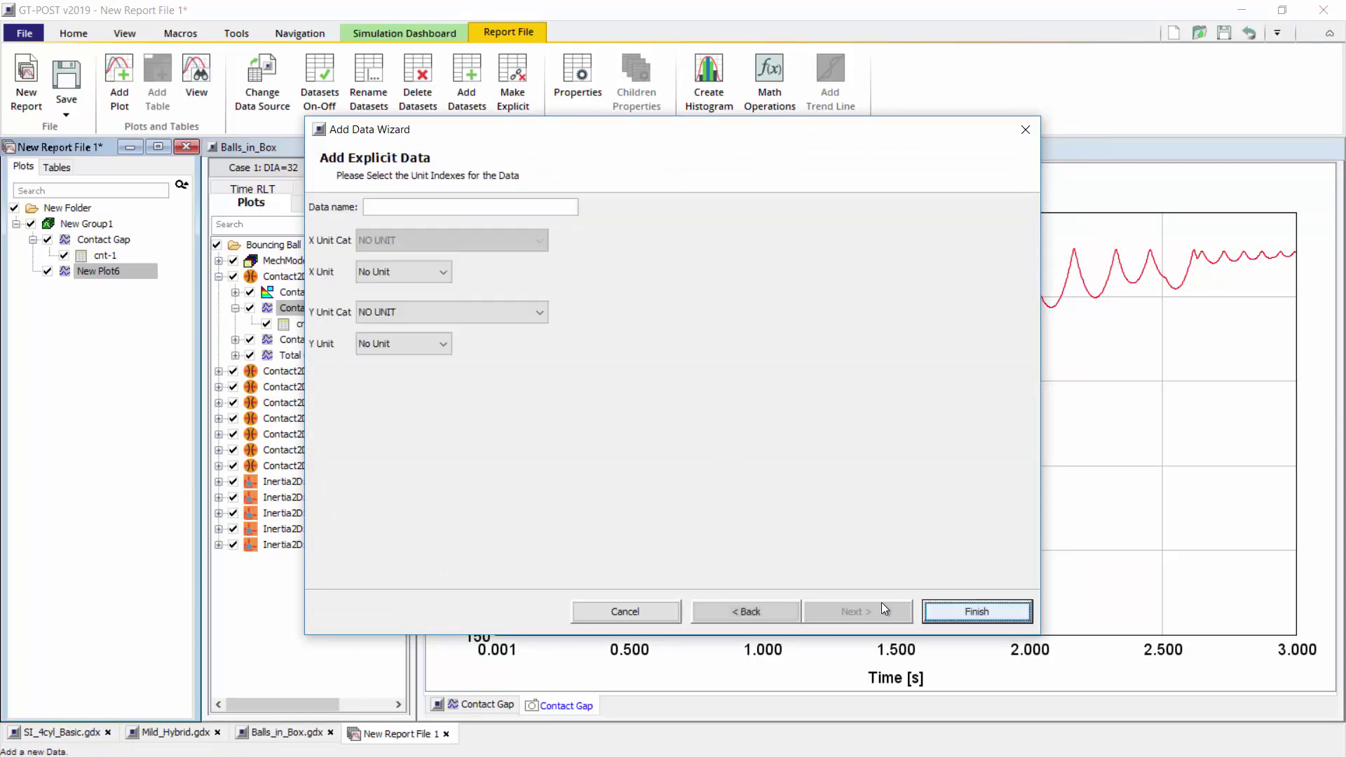
pyautogui.click(967, 611)
# Step: Enter a single data point at X 1, Y 1 and view New Plot6
pyautogui.click(406, 126)
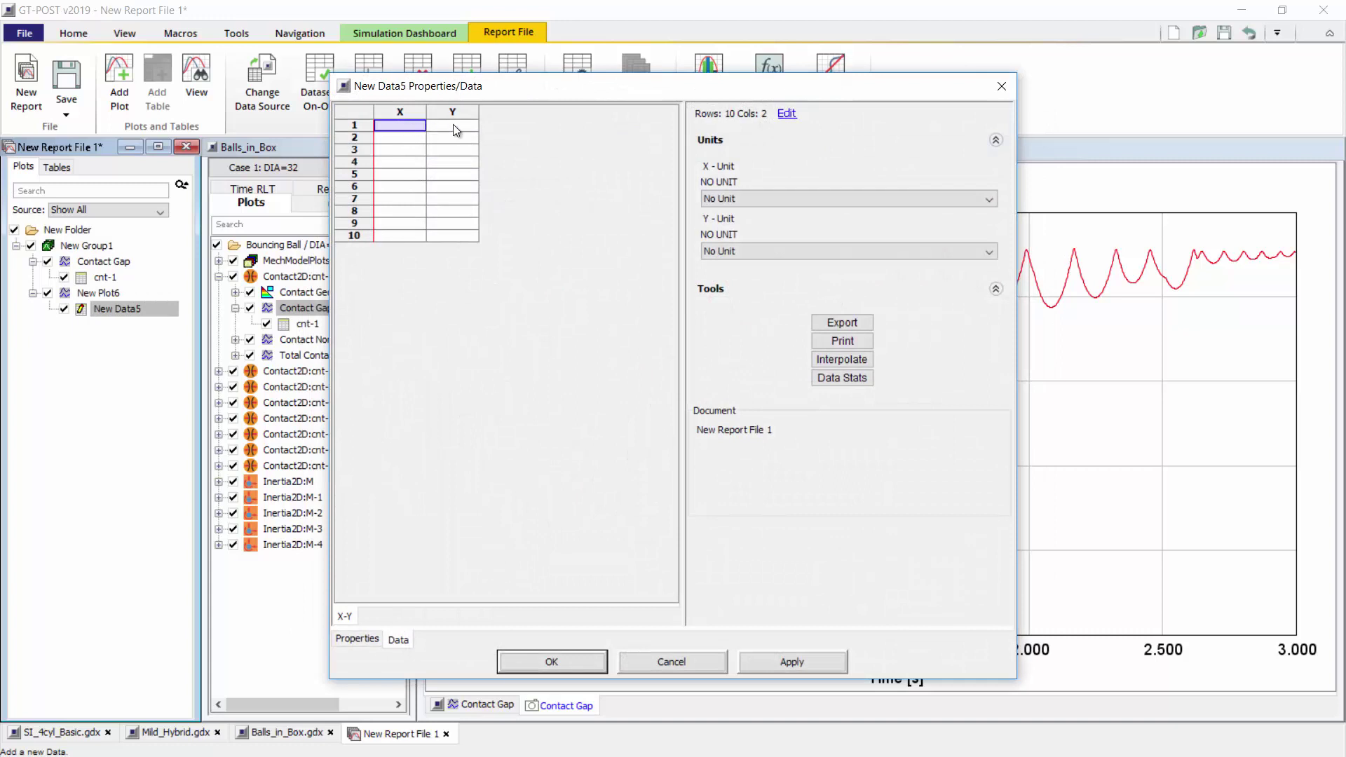
pyautogui.click(457, 127)
pyautogui.write('1')
pyautogui.click(402, 126)
pyautogui.write('1')
pyautogui.click(543, 657)
pyautogui.click(87, 295)
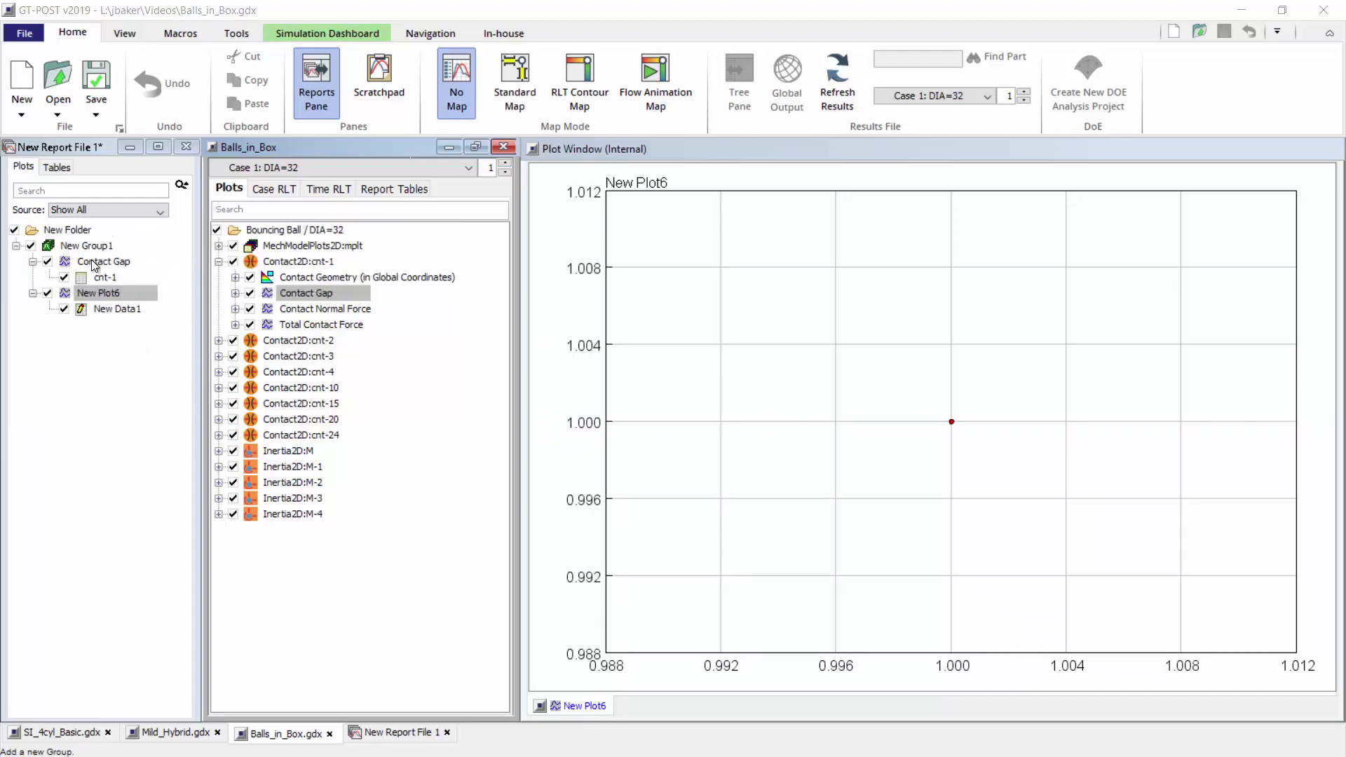
# Step: Add a new group, New Group3, from New Group1's options in the report
pyautogui.click(287, 292)
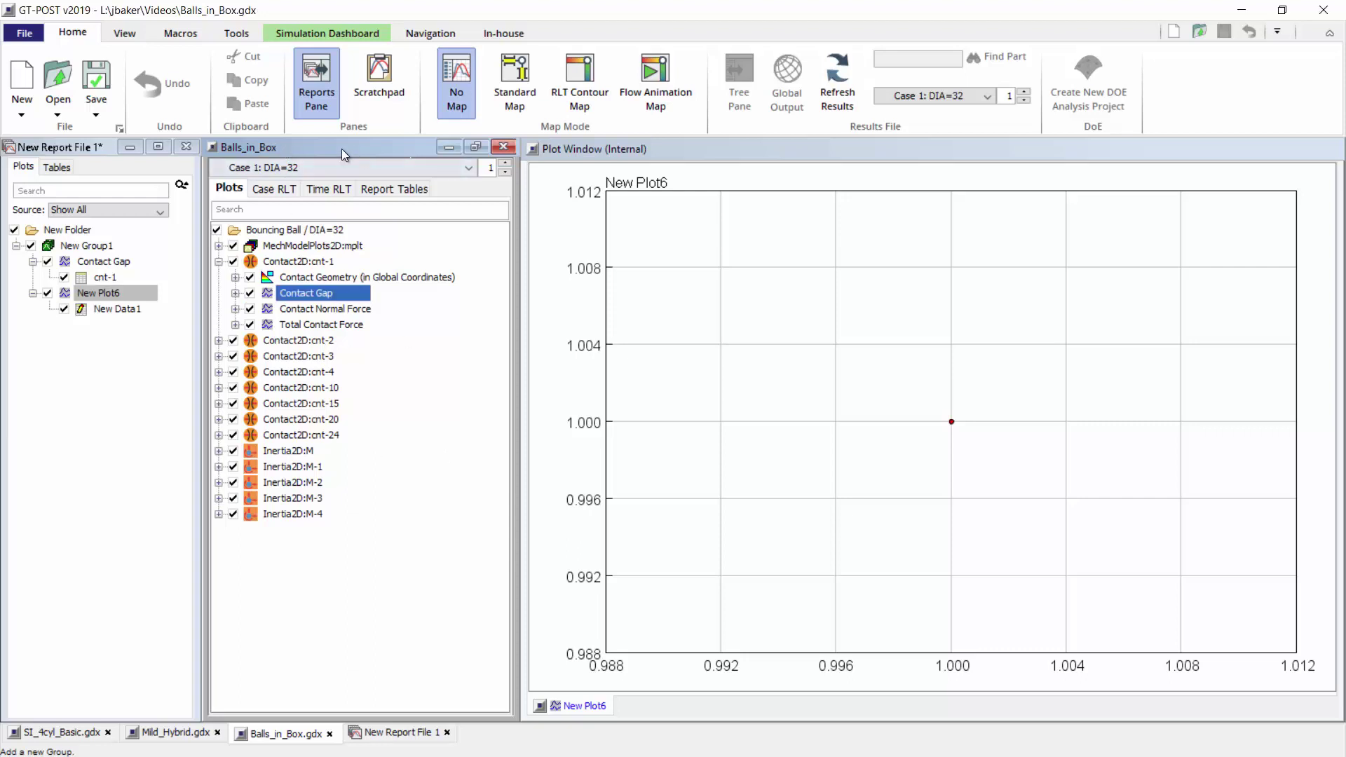
pyautogui.click(96, 246)
pyautogui.rightClick(97, 245)
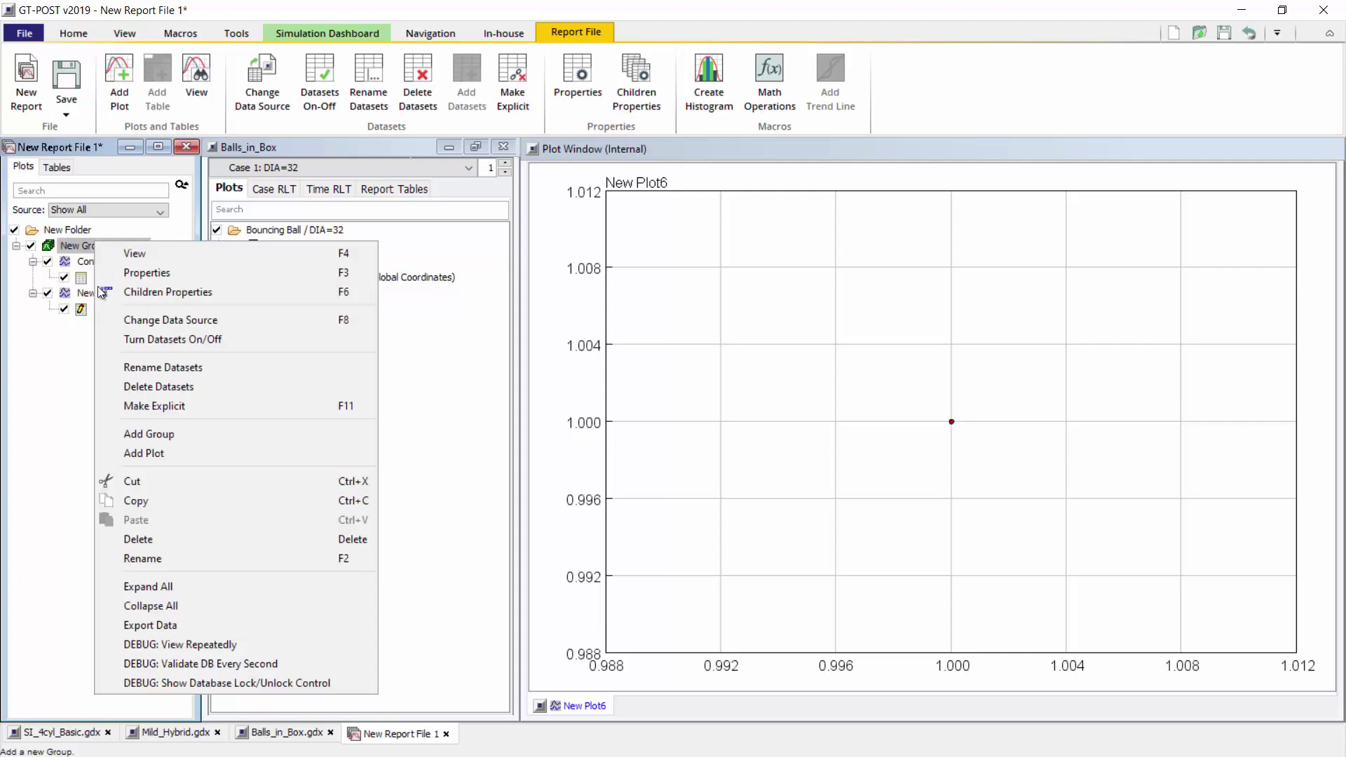
pyautogui.click(174, 429)
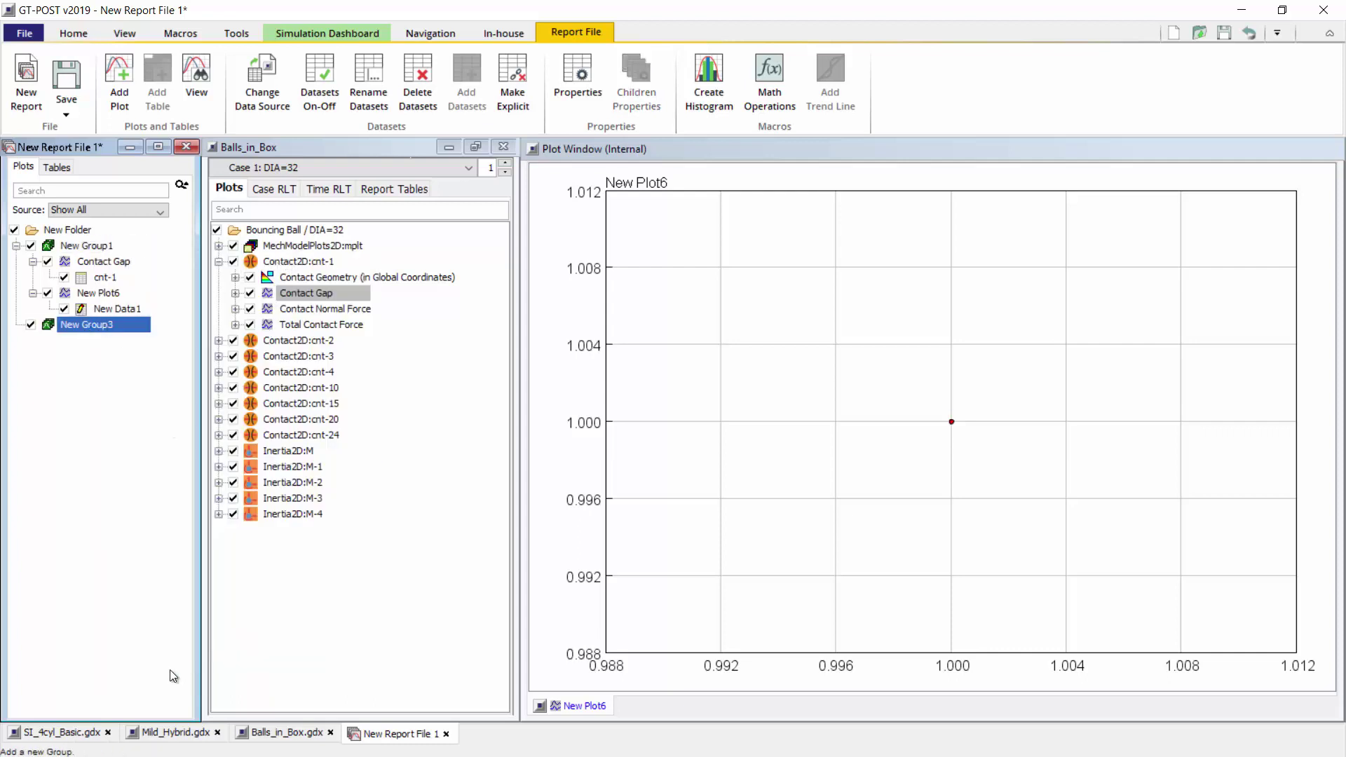
# Step: Drag Engine Speed from Mild_Hybrid and BSFC from SI_4cyl_Basic into New Group3
pyautogui.click(140, 733)
pyautogui.click(70, 735)
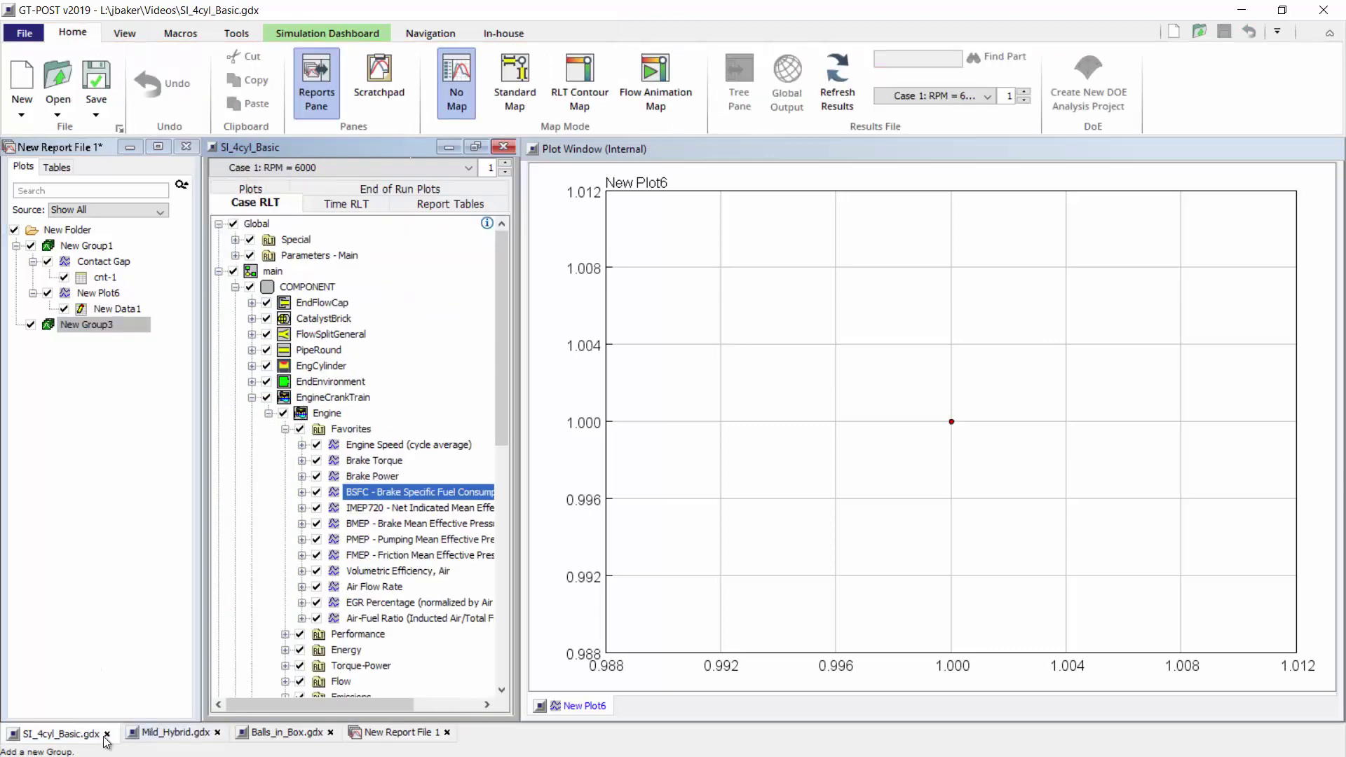
pyautogui.click(172, 735)
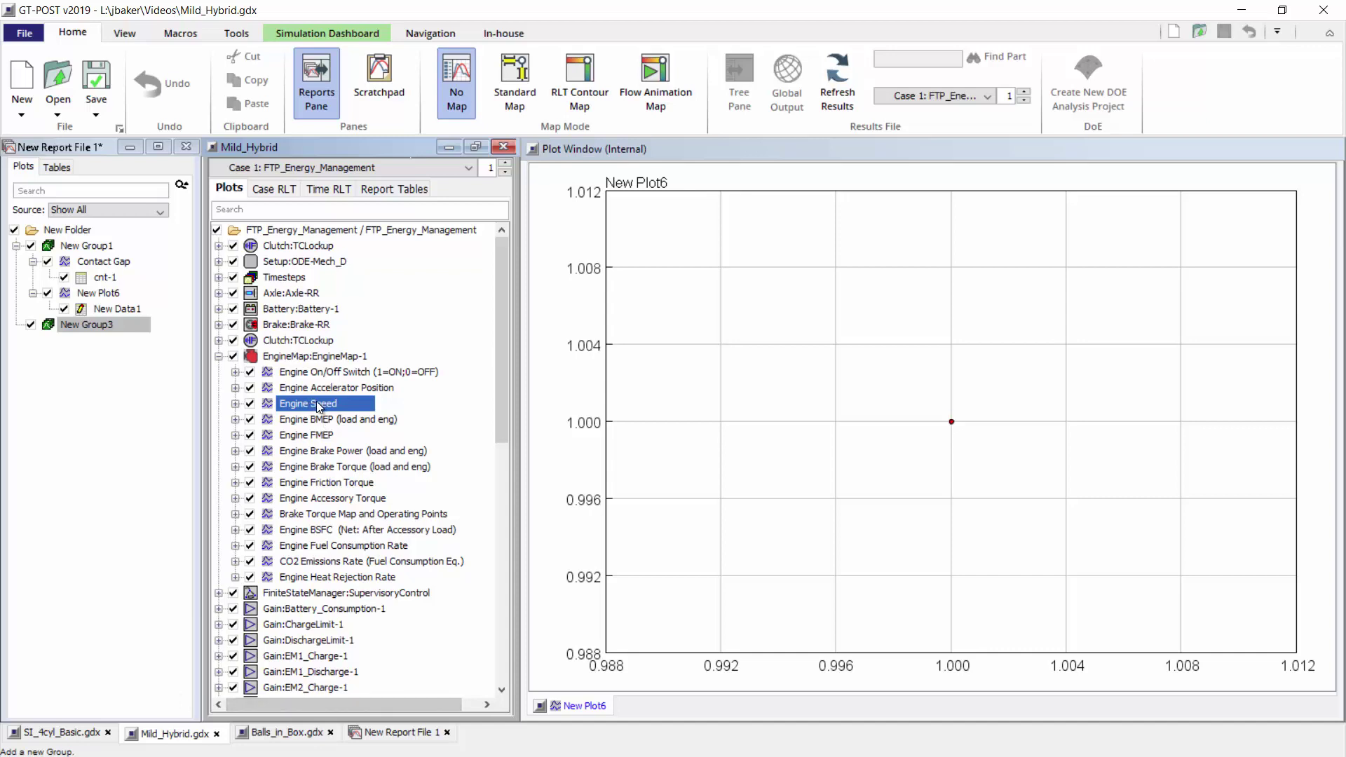
pyautogui.moveTo(319, 406); pyautogui.dragTo(105, 382)
pyautogui.click(34, 733)
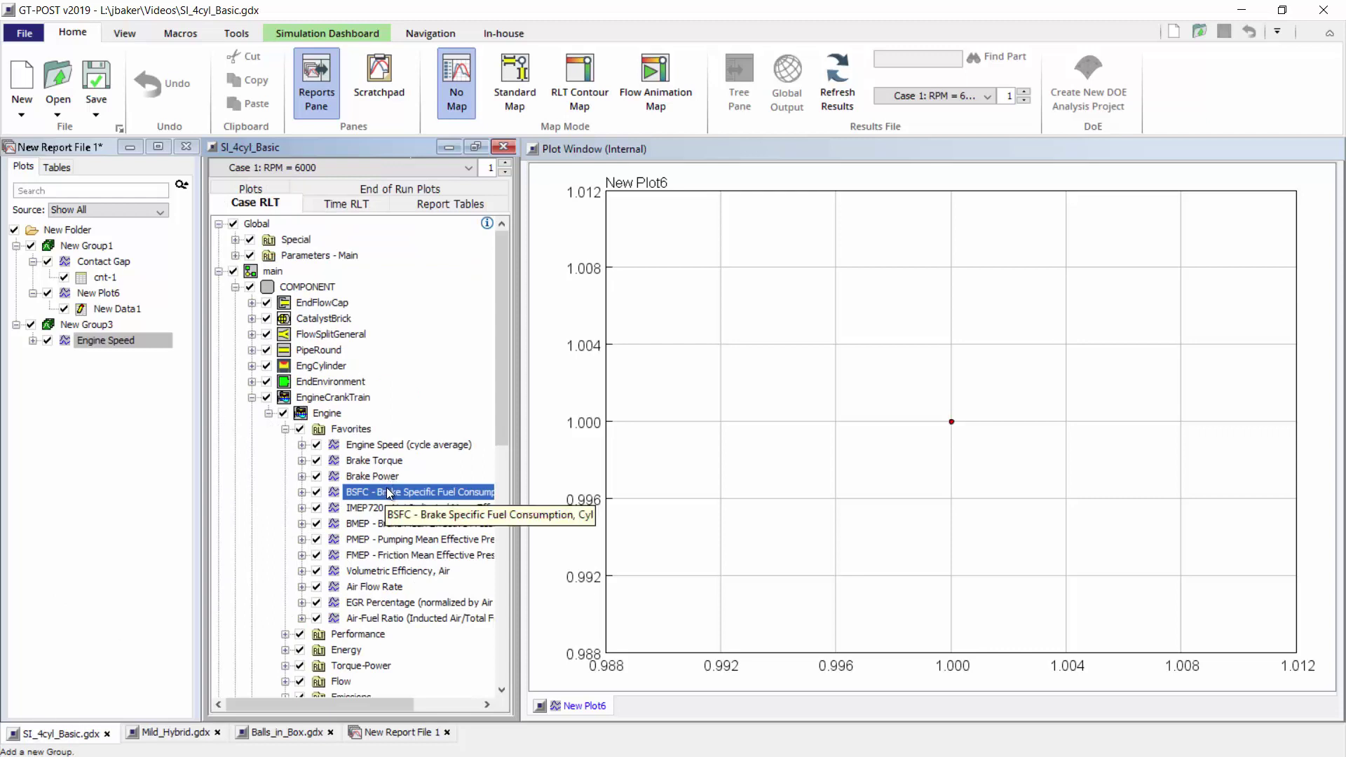
pyautogui.moveTo(390, 493); pyautogui.dragTo(91, 375)
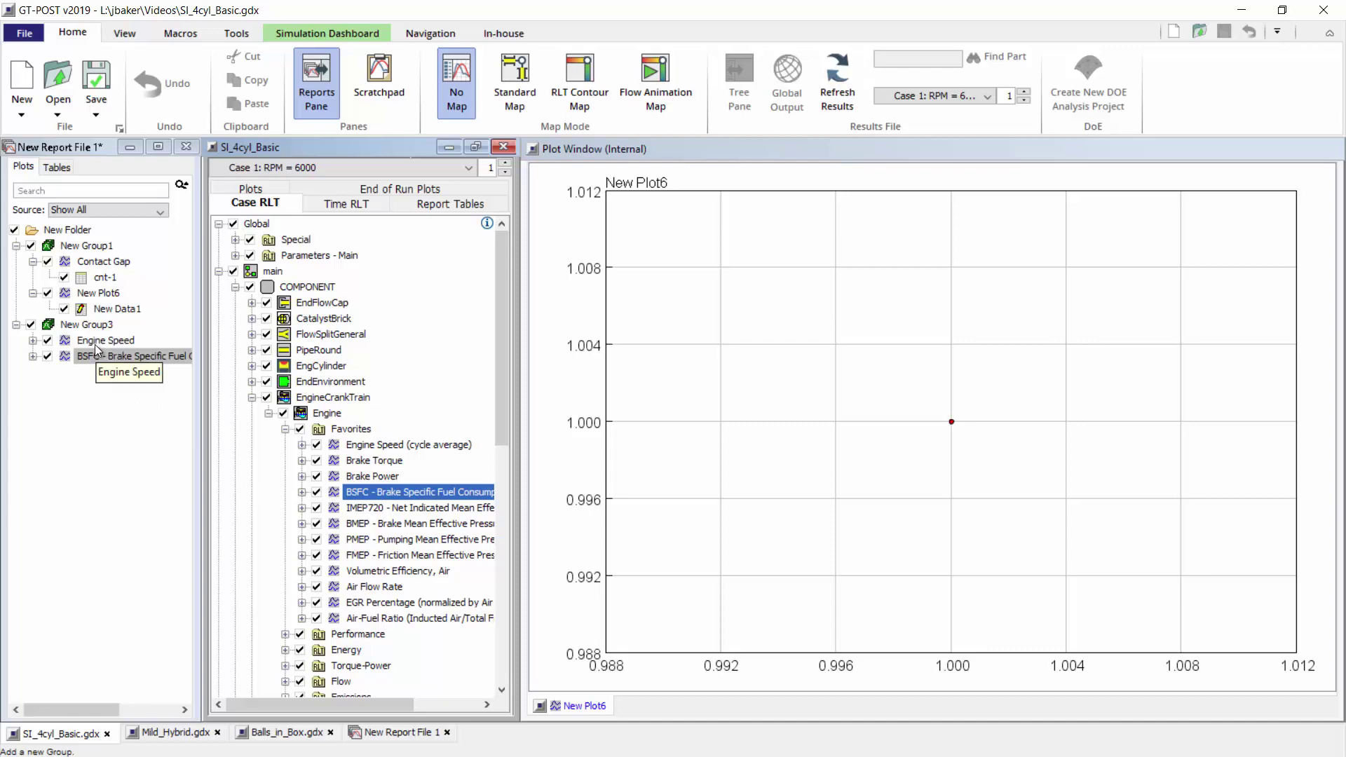
# Step: Preview the Engine Speed and BSFC plots, then view them side by side in New Group3
pyautogui.click(97, 341)
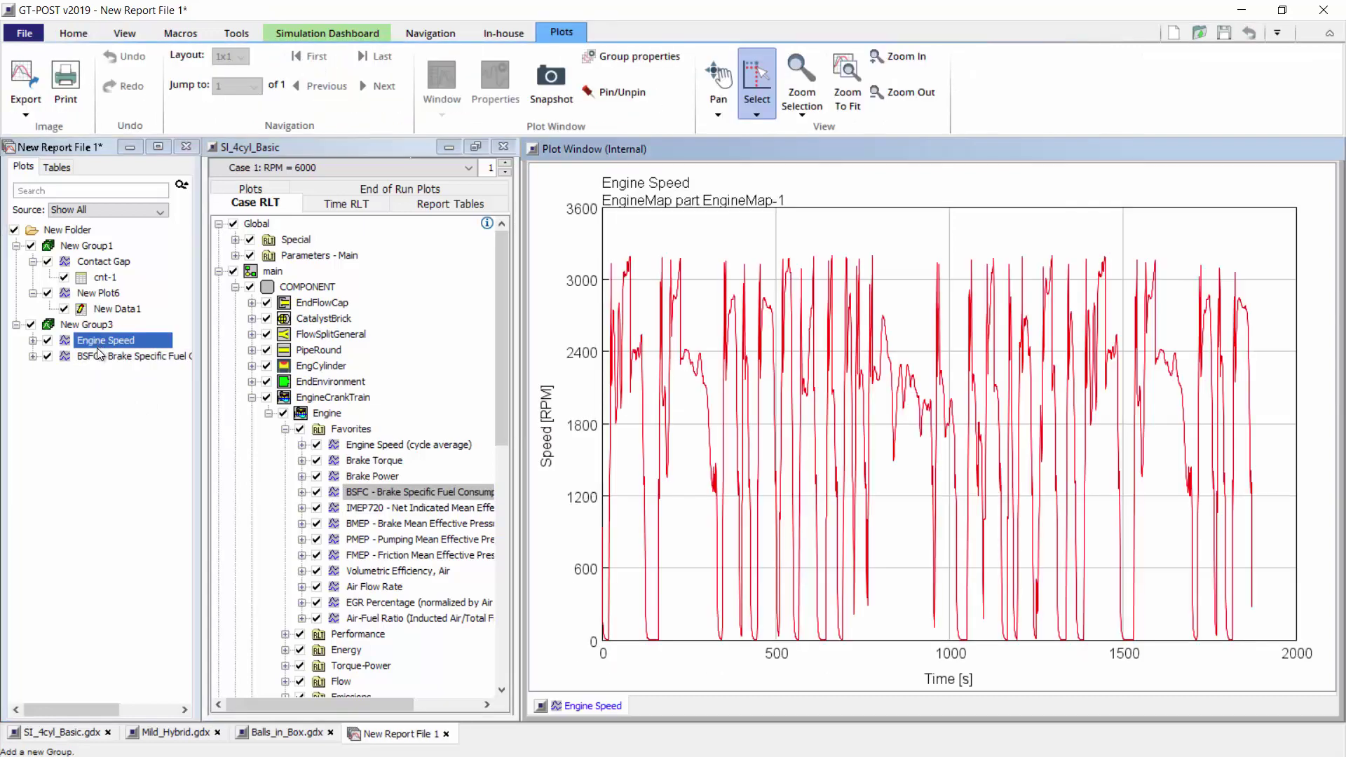
pyautogui.click(99, 357)
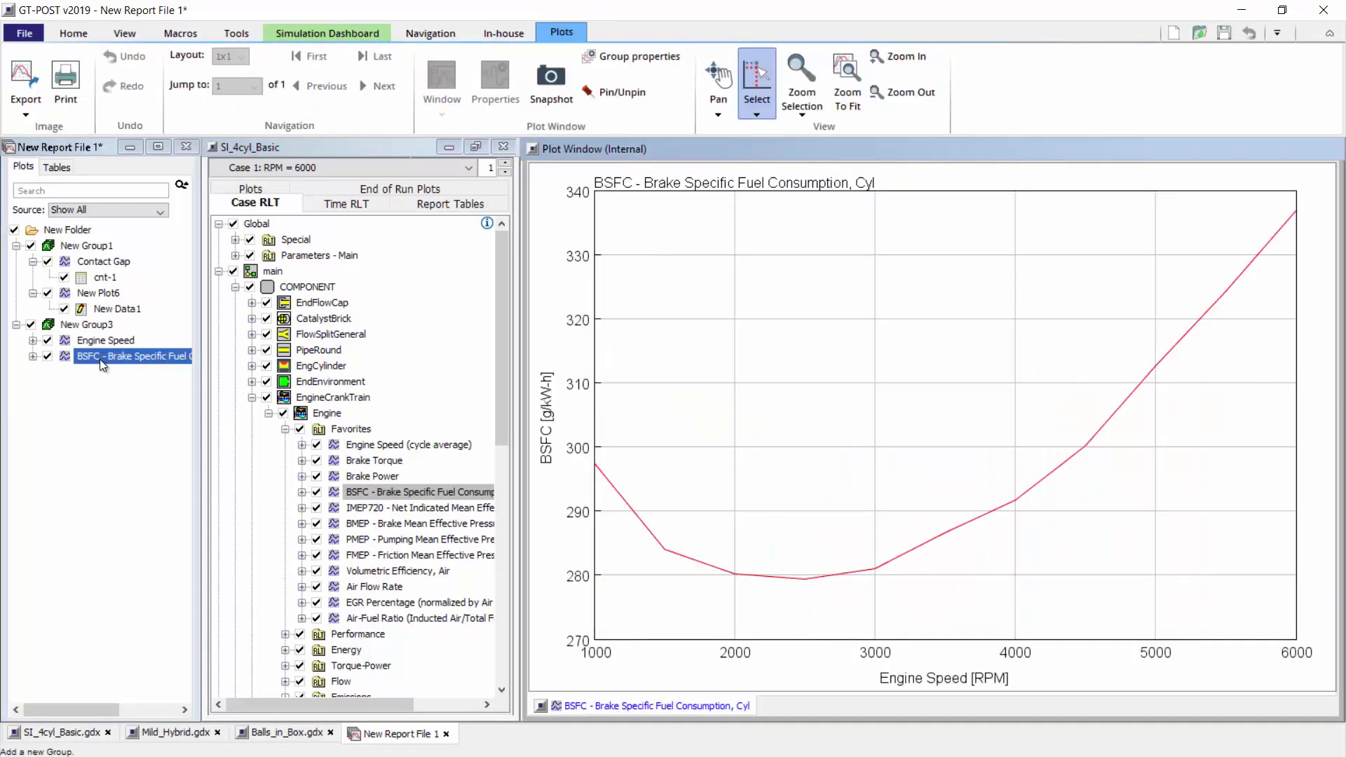
pyautogui.moveTo(742, 579)
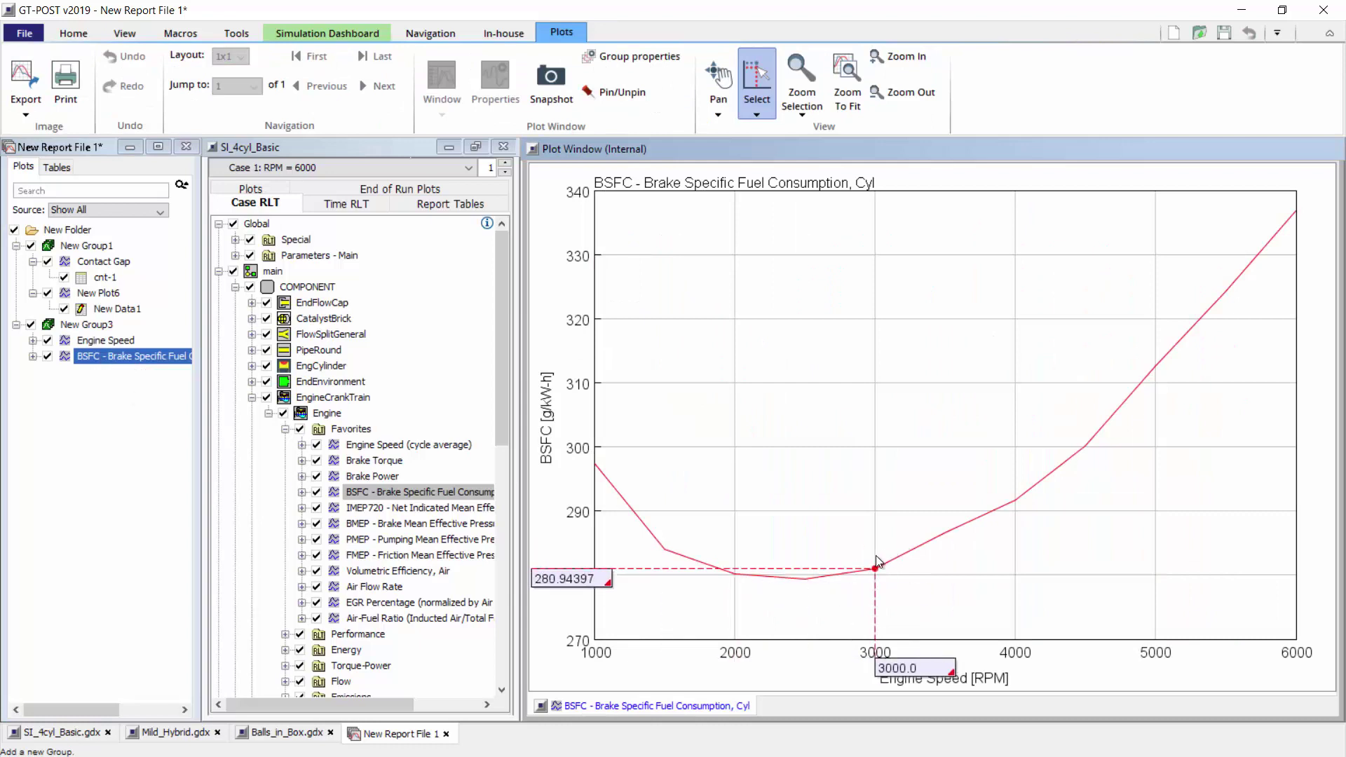
pyautogui.click(111, 327)
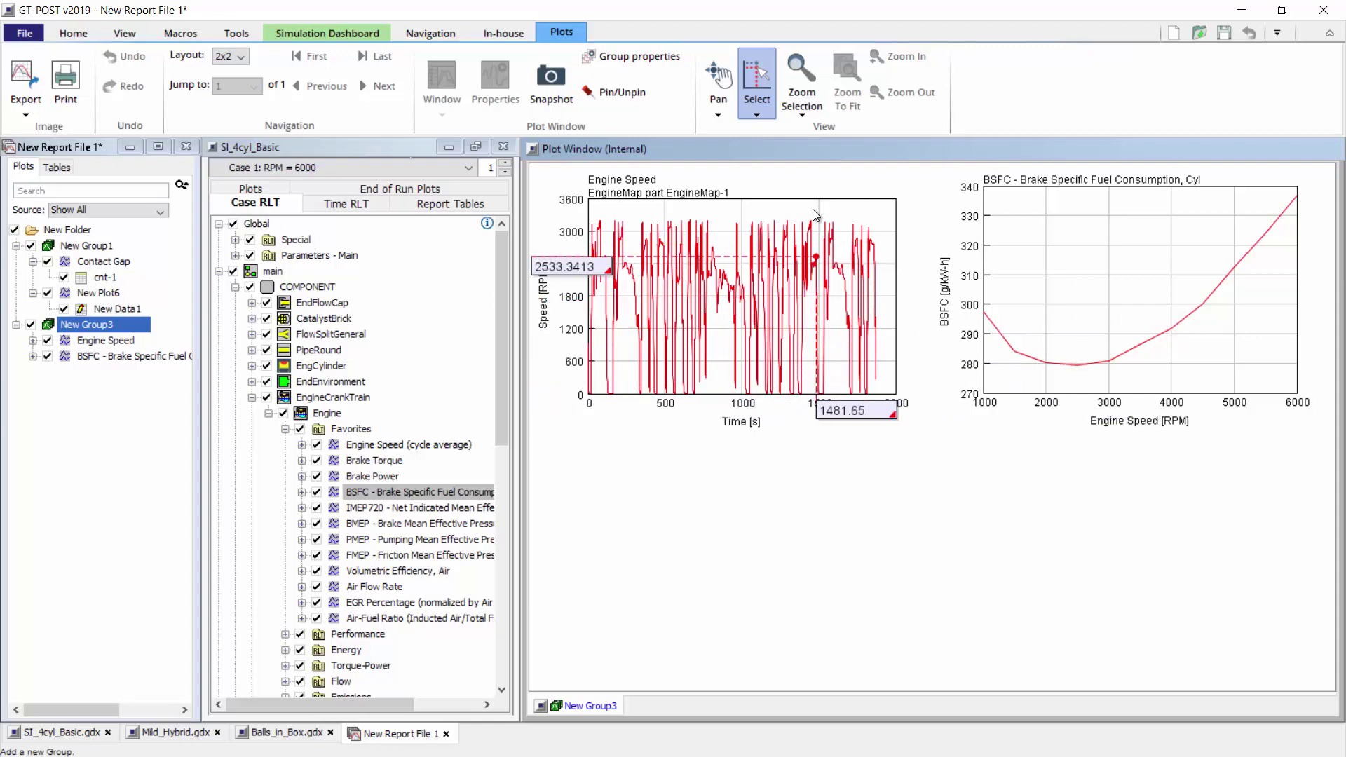
# Step: Switch New Group3 to a 1x2 layout, with Engine Speed and BSFC in separate rows
pyautogui.click(240, 57)
pyautogui.click(225, 87)
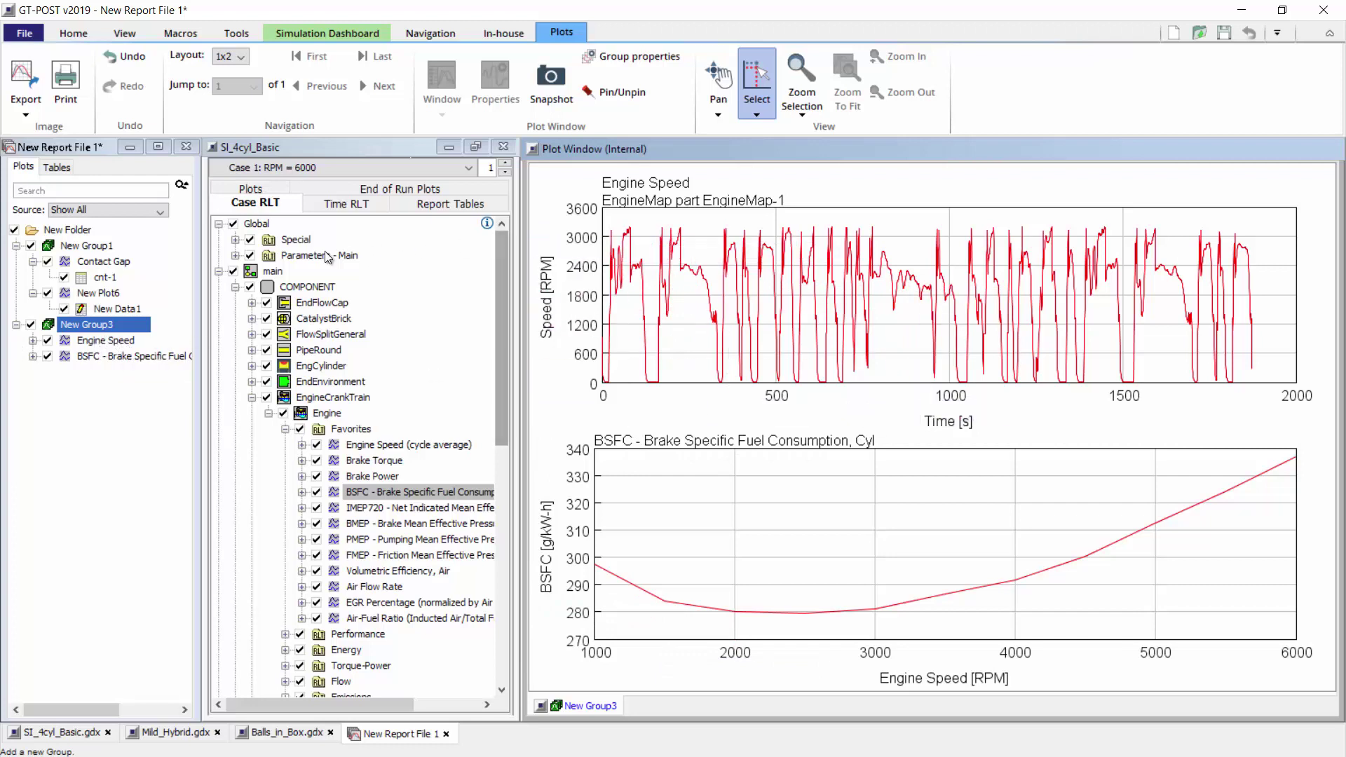
pyautogui.click(110, 329)
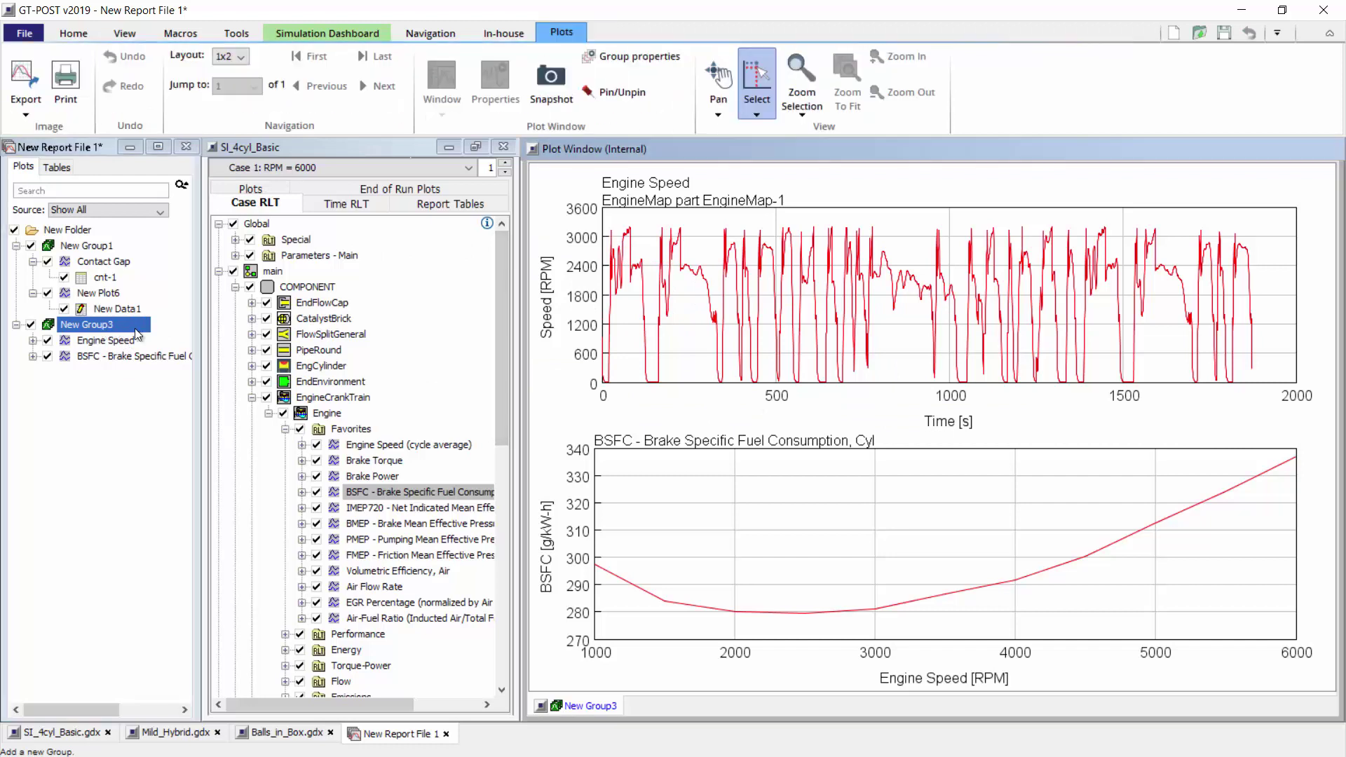